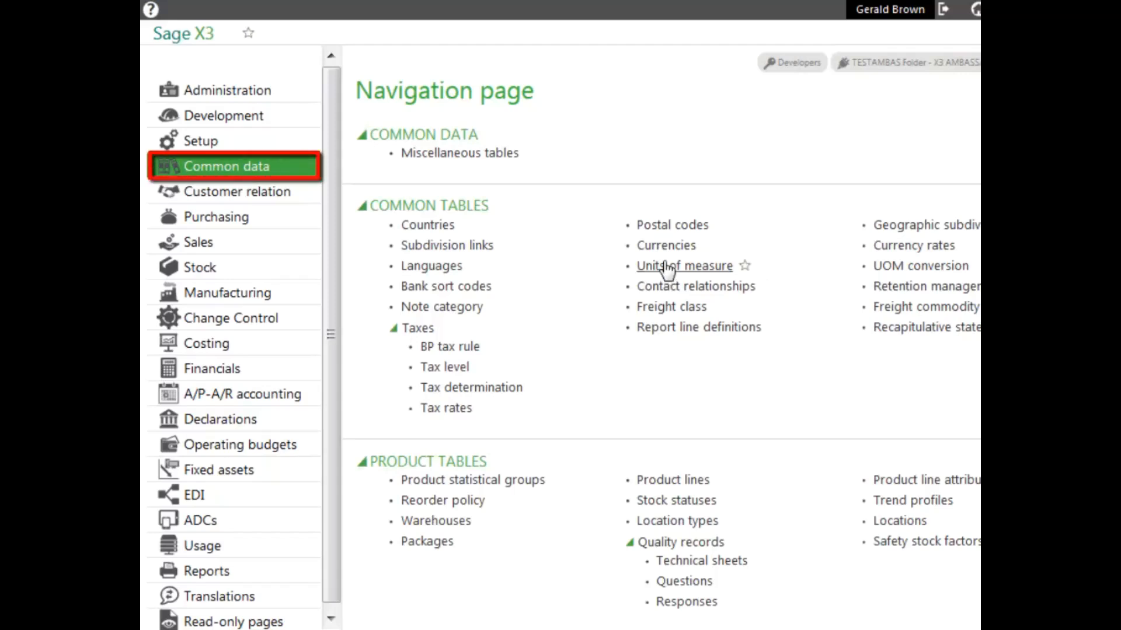
Step: Open the Supplier categories page from Common data and start a new supplier category
scroll(661, 335, down, 15)
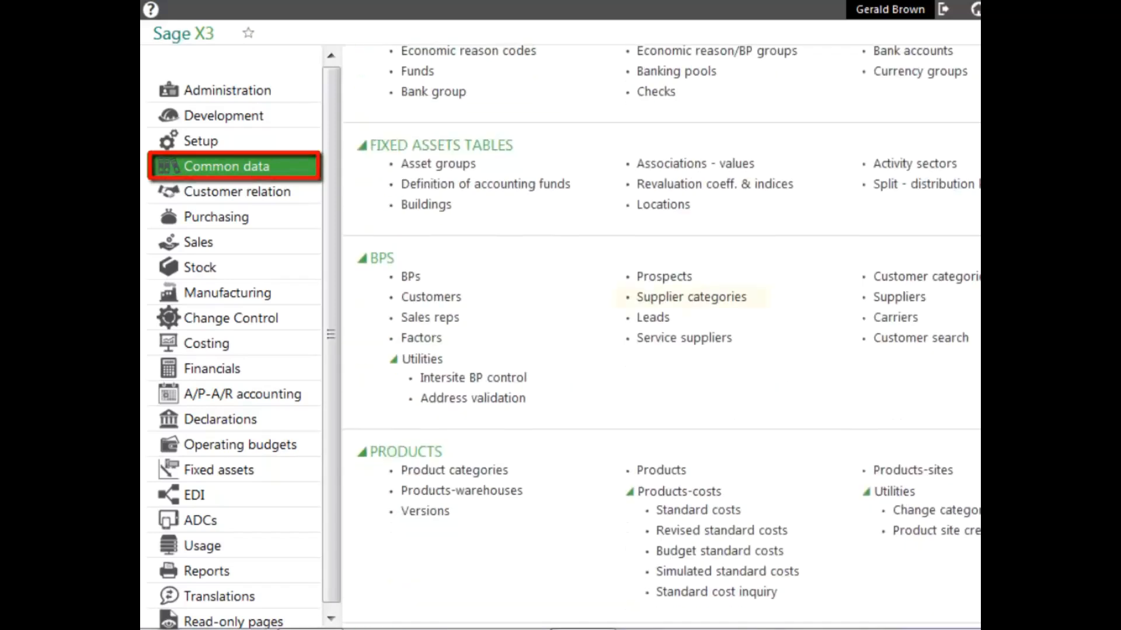
click(727, 299)
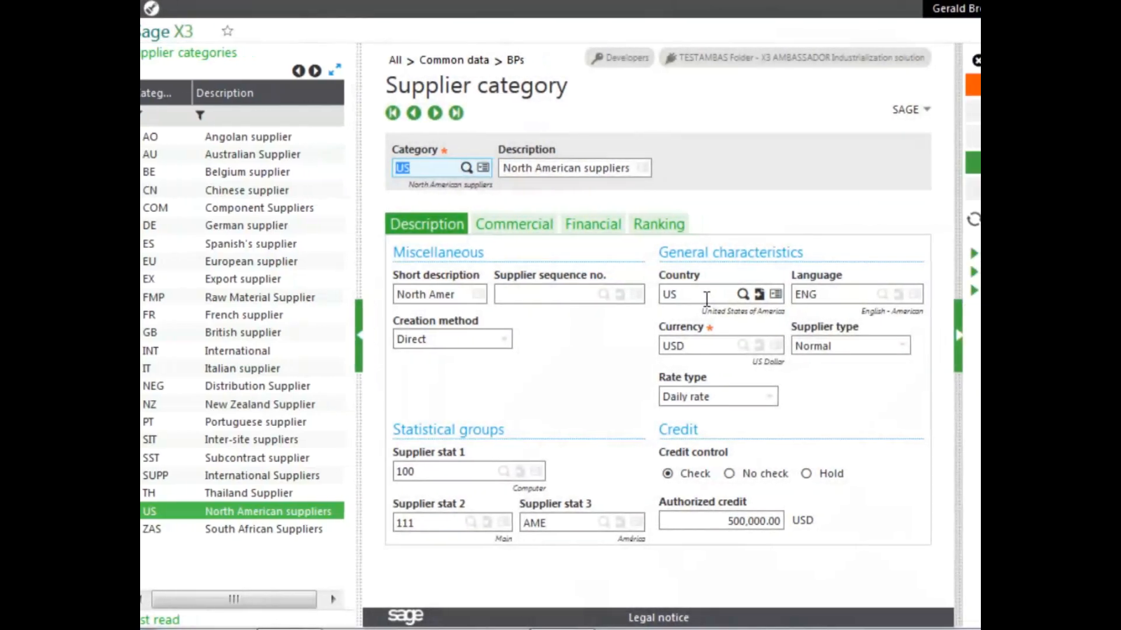
click(919, 88)
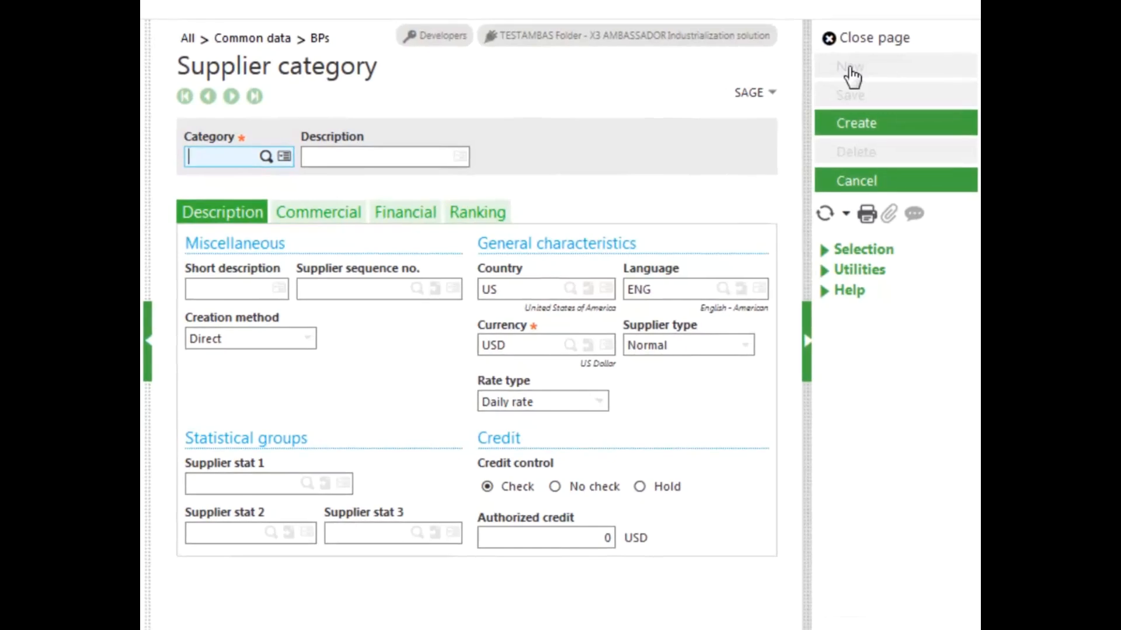
Step: Enter category US1 with description North American 1 and short description North Amer1
text(us)
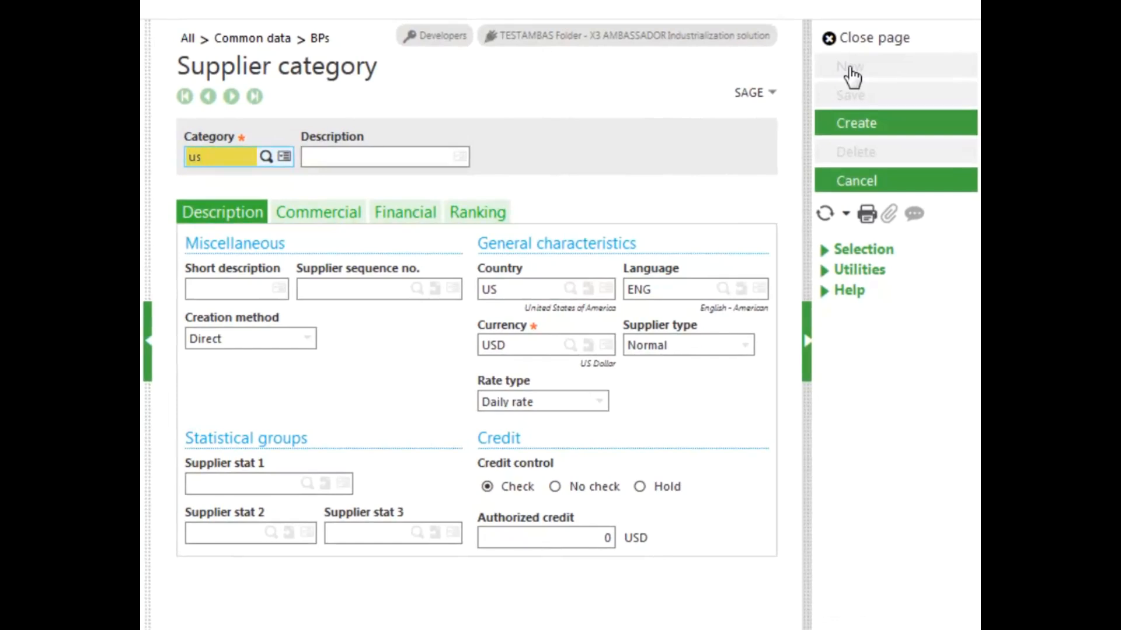
text(1)
key(Tab)
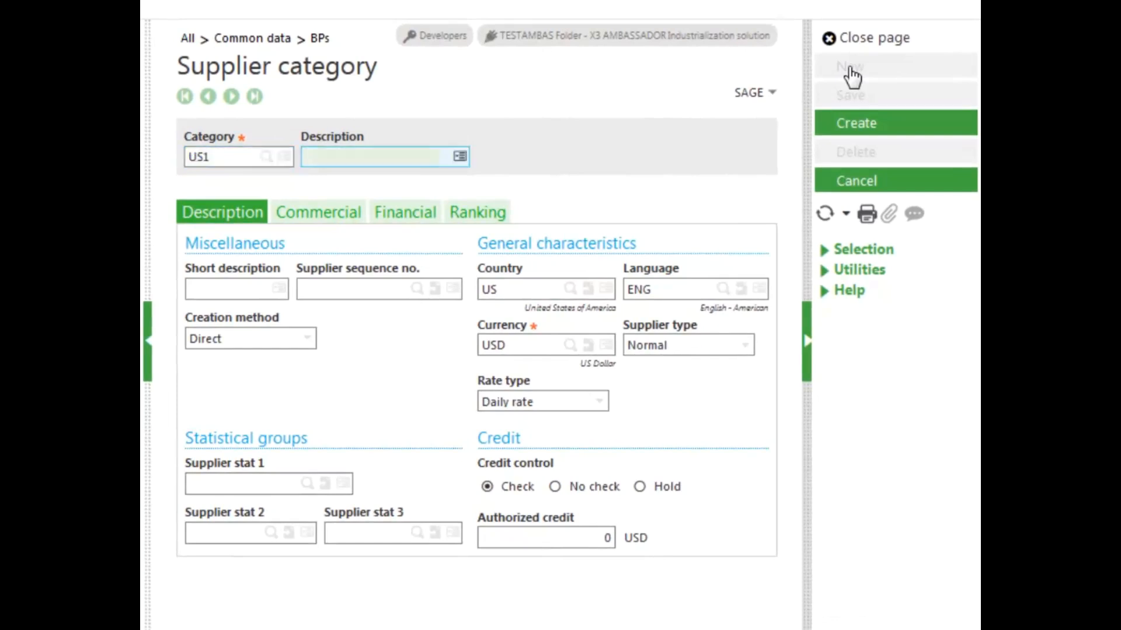
text(North American 1)
key(Tab)
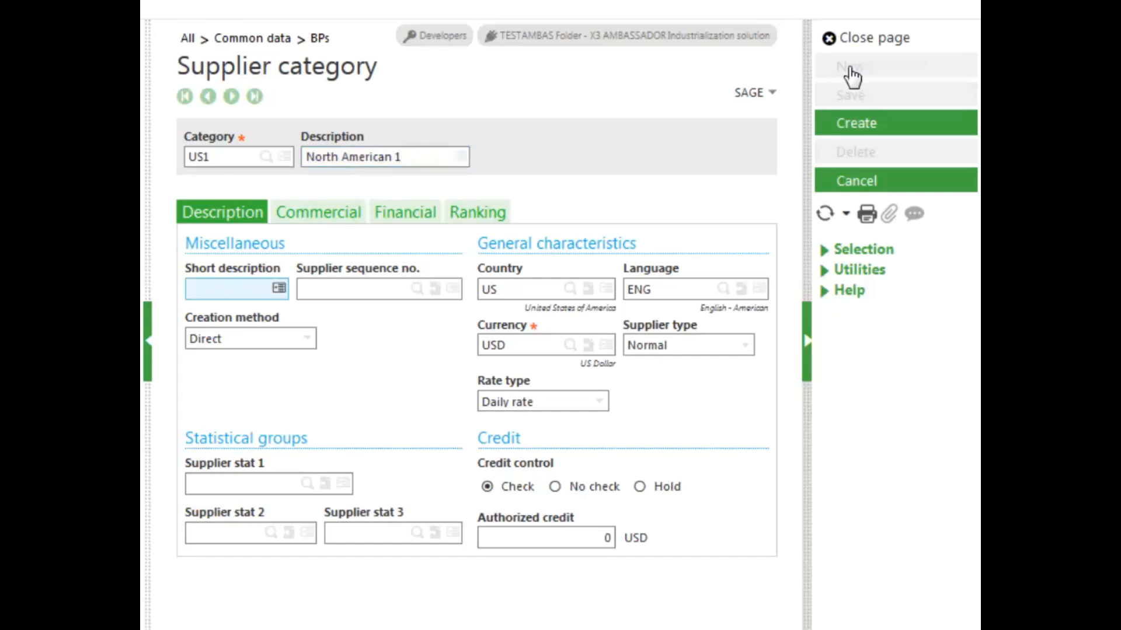
text(North Amer1)
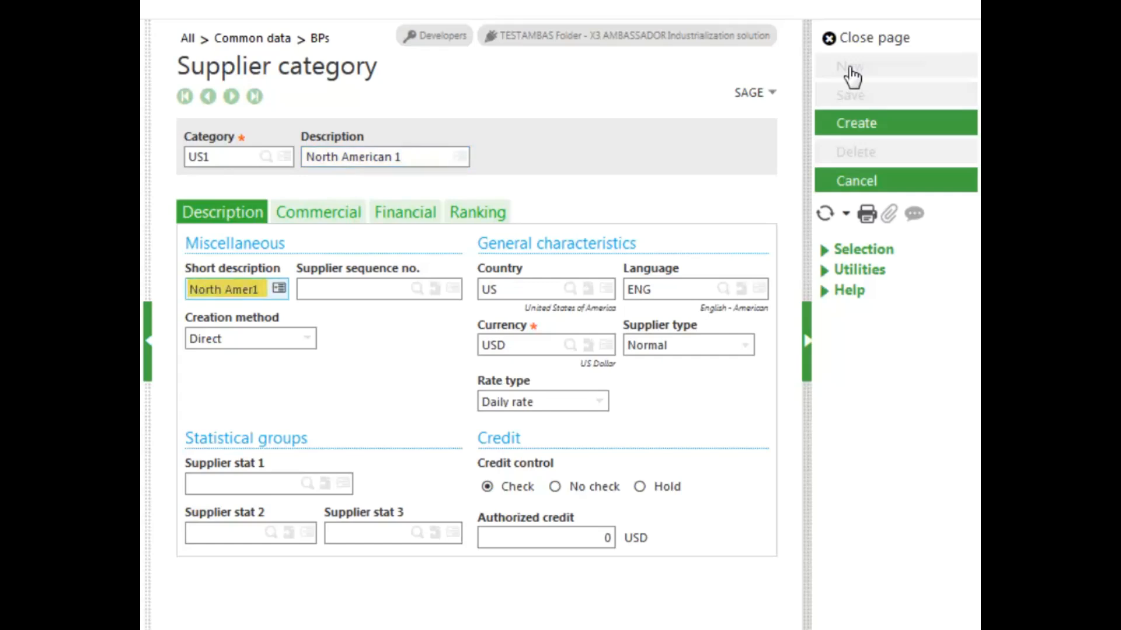
key(Tab)
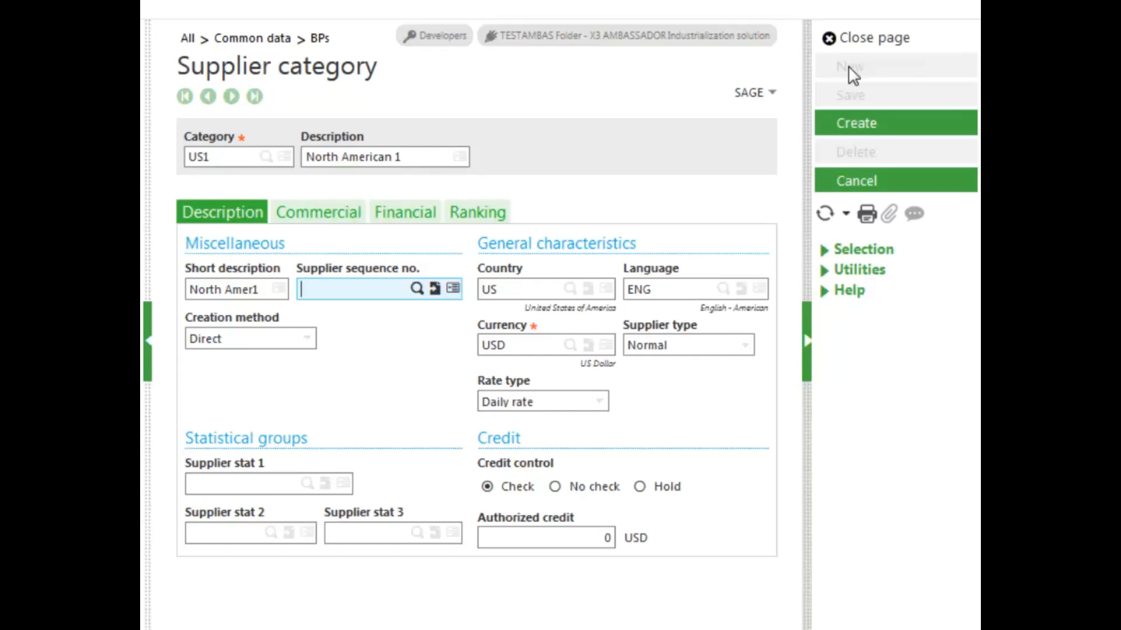
click(746, 345)
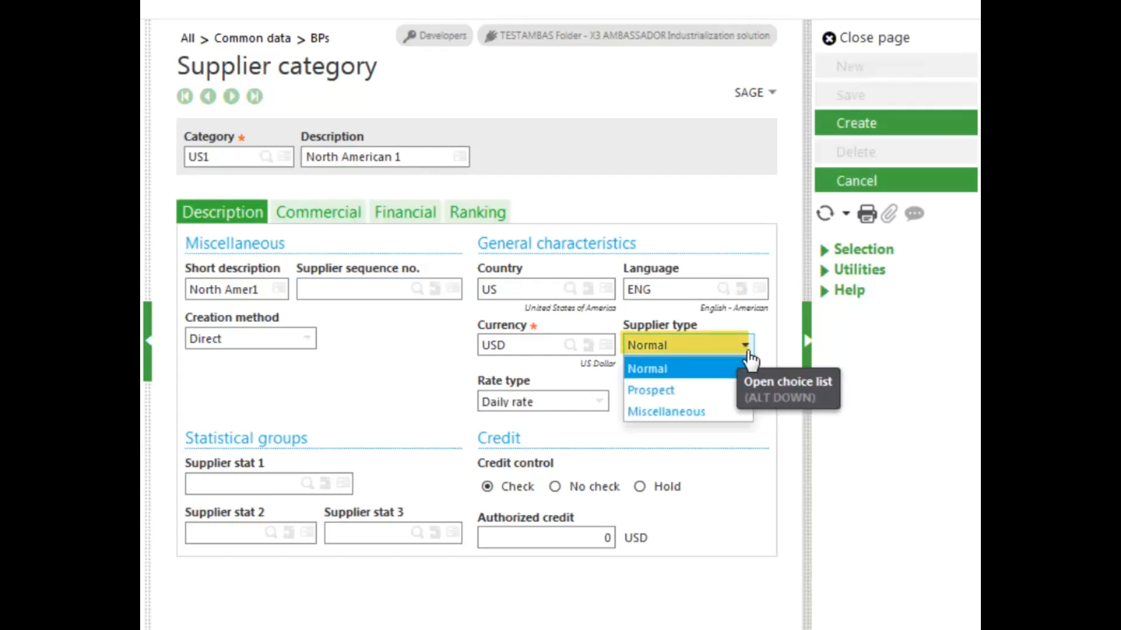
key(Down)
key(Down)
key(Down)
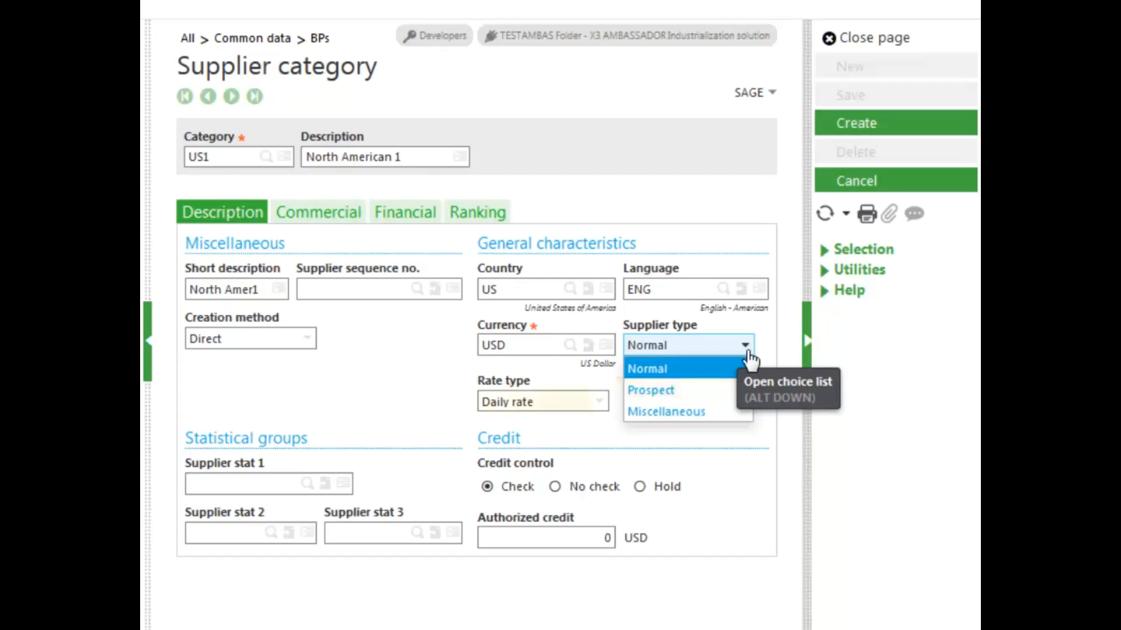
click(449, 400)
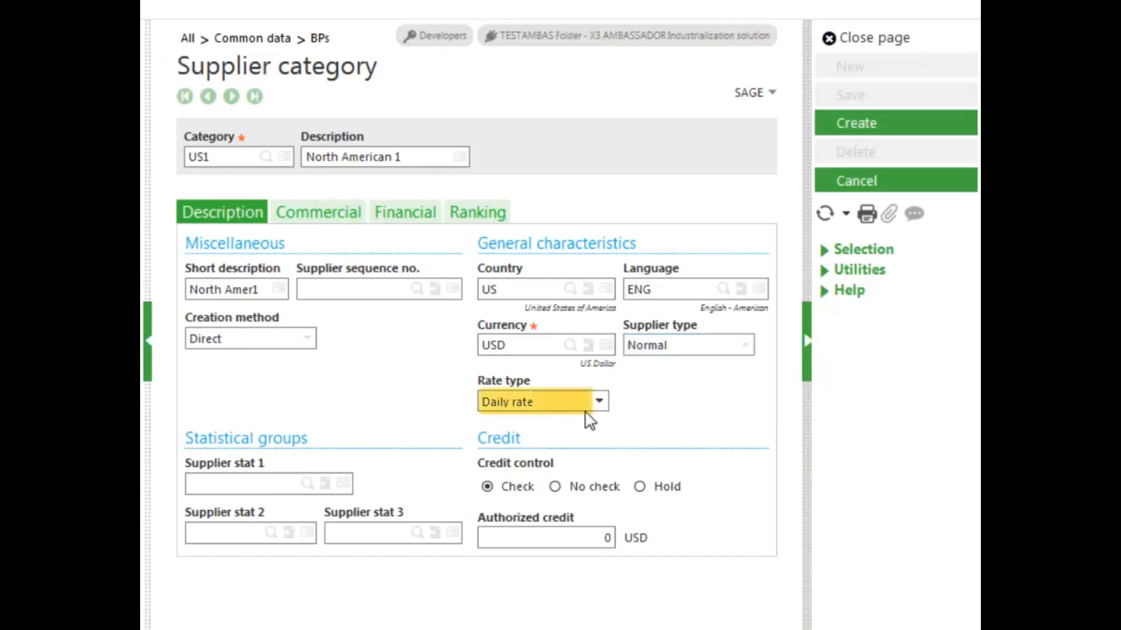
click(600, 402)
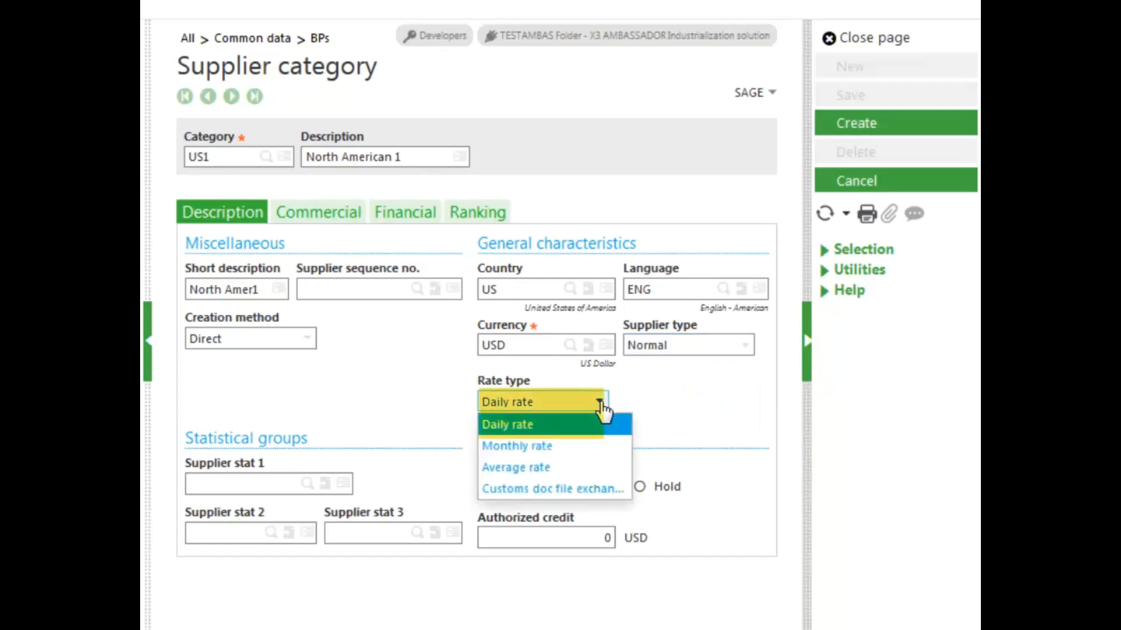
click(400, 376)
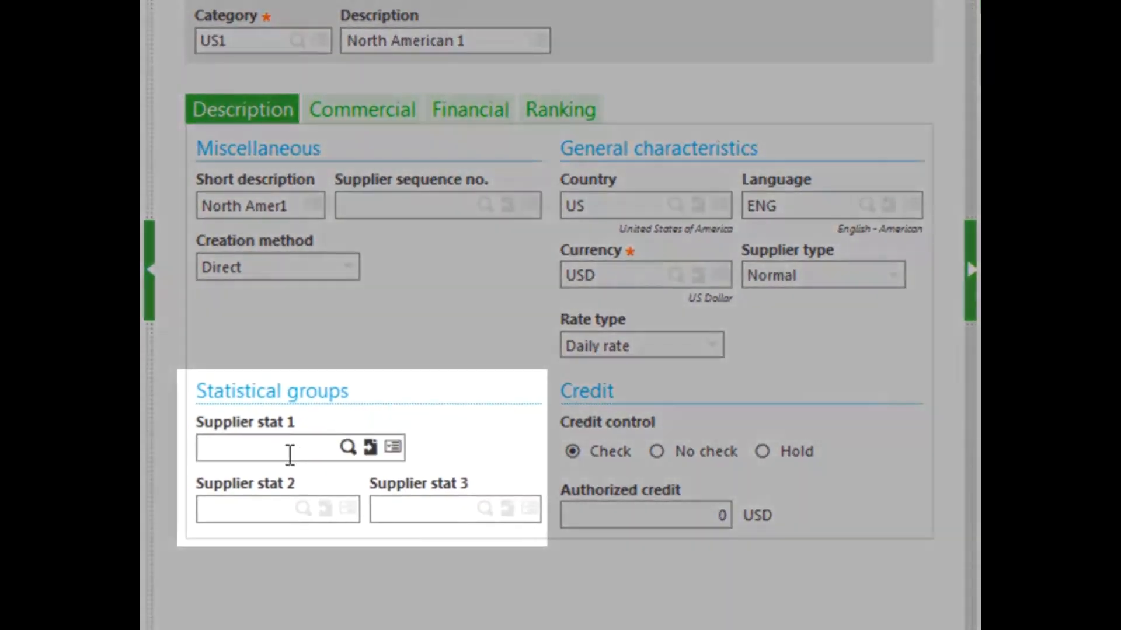
Step: Set the supplier statistical groups to 100, 111 and AME
click(289, 455)
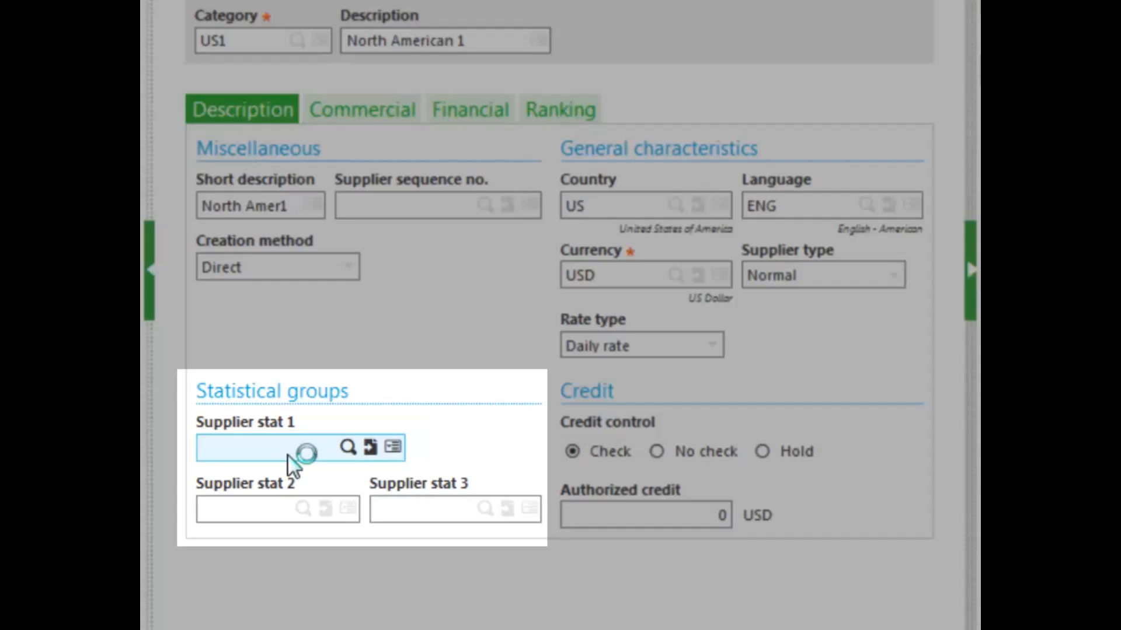
click(342, 448)
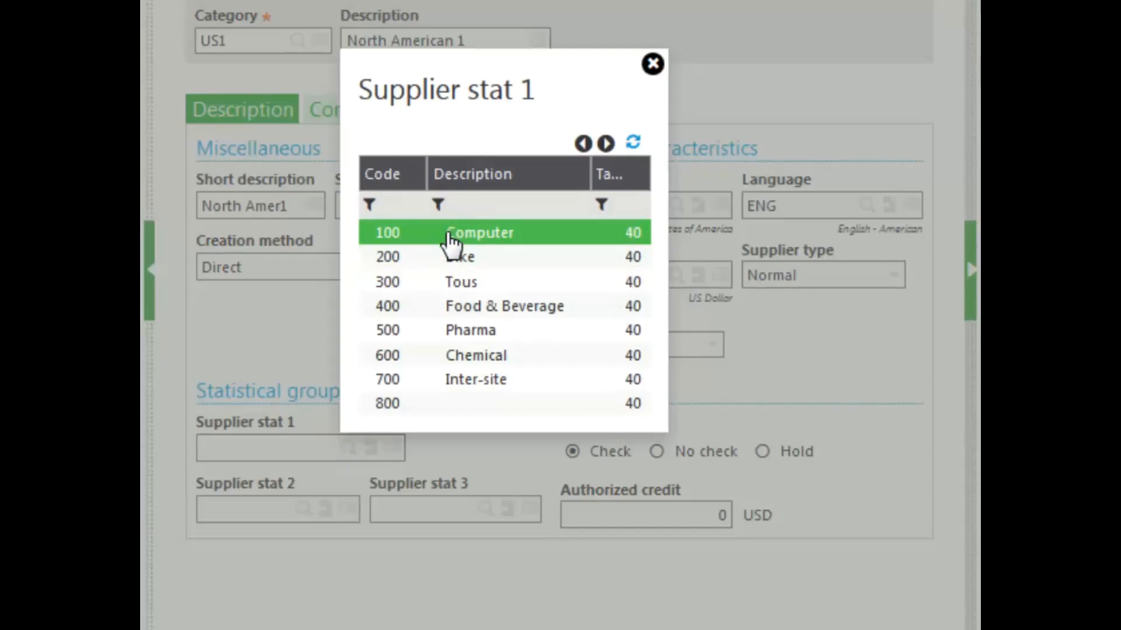
click(449, 236)
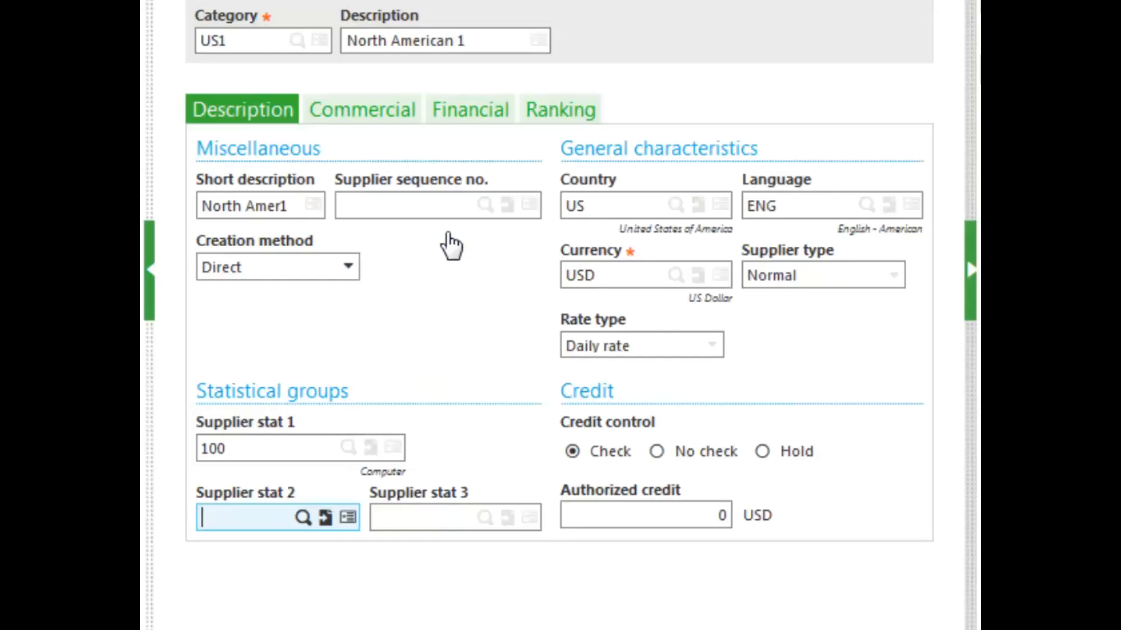
click(305, 521)
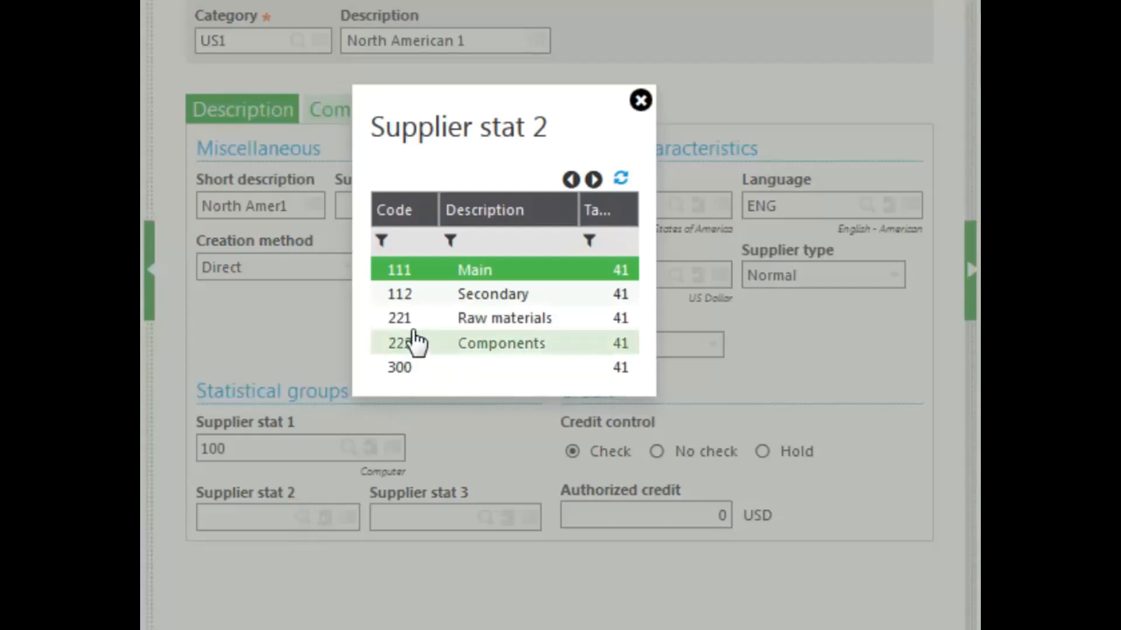
click(429, 273)
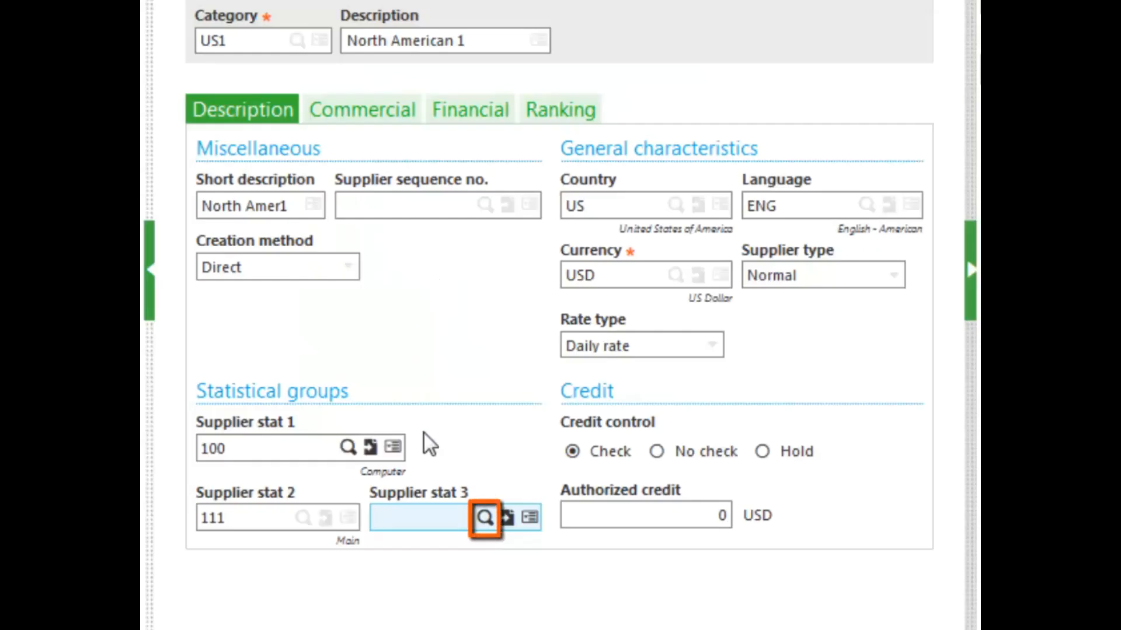
click(485, 518)
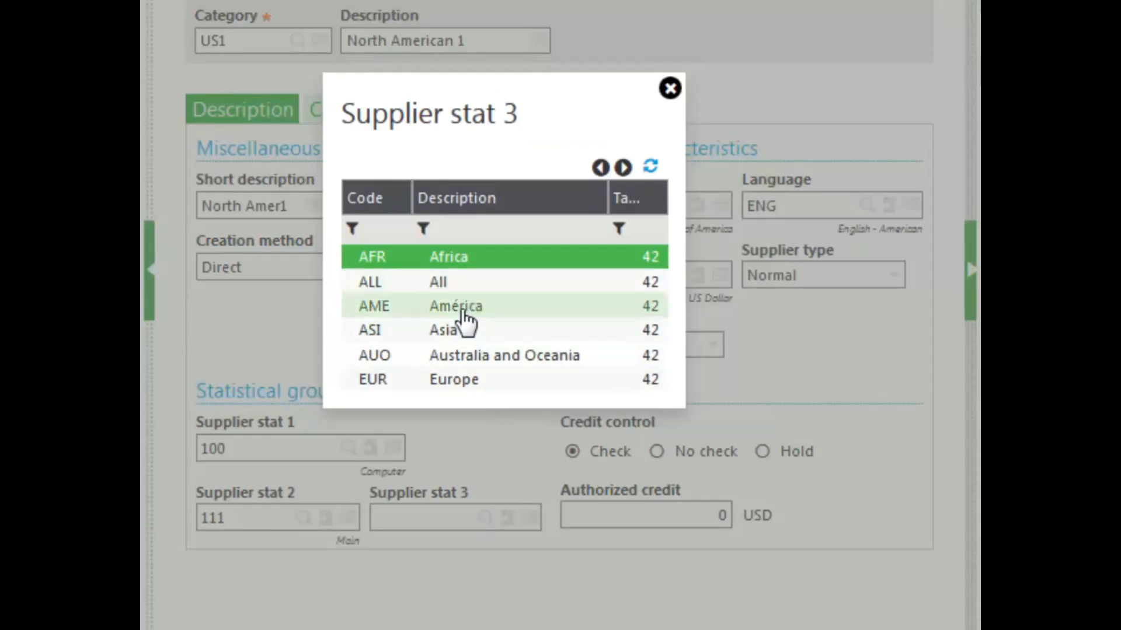
click(465, 311)
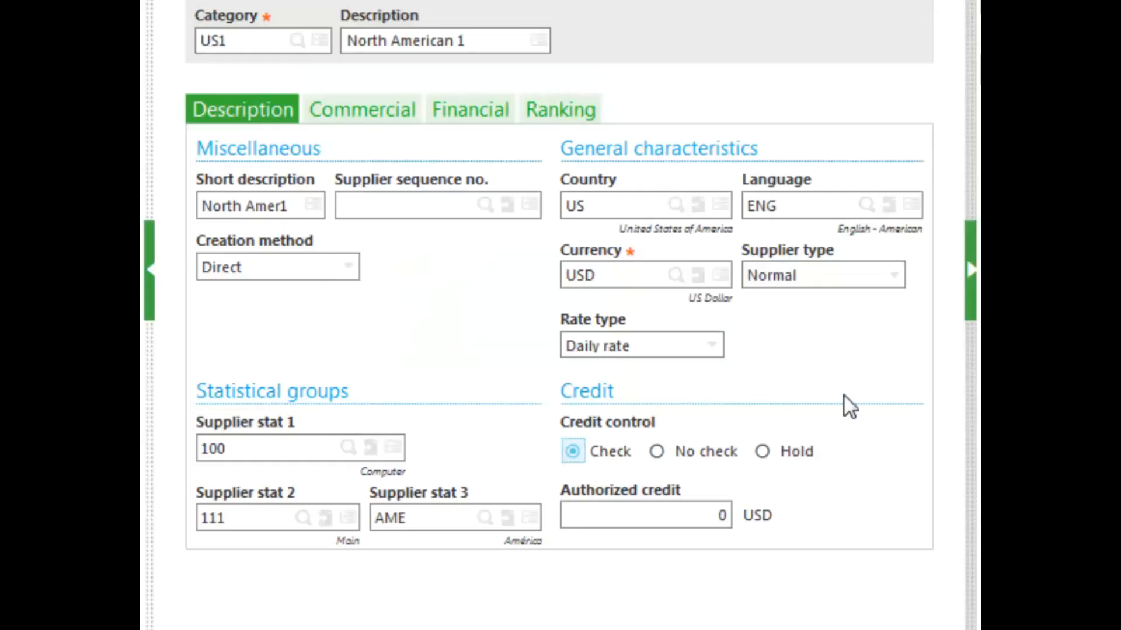
Step: Set the authorized credit to 500000 USD
click(705, 516)
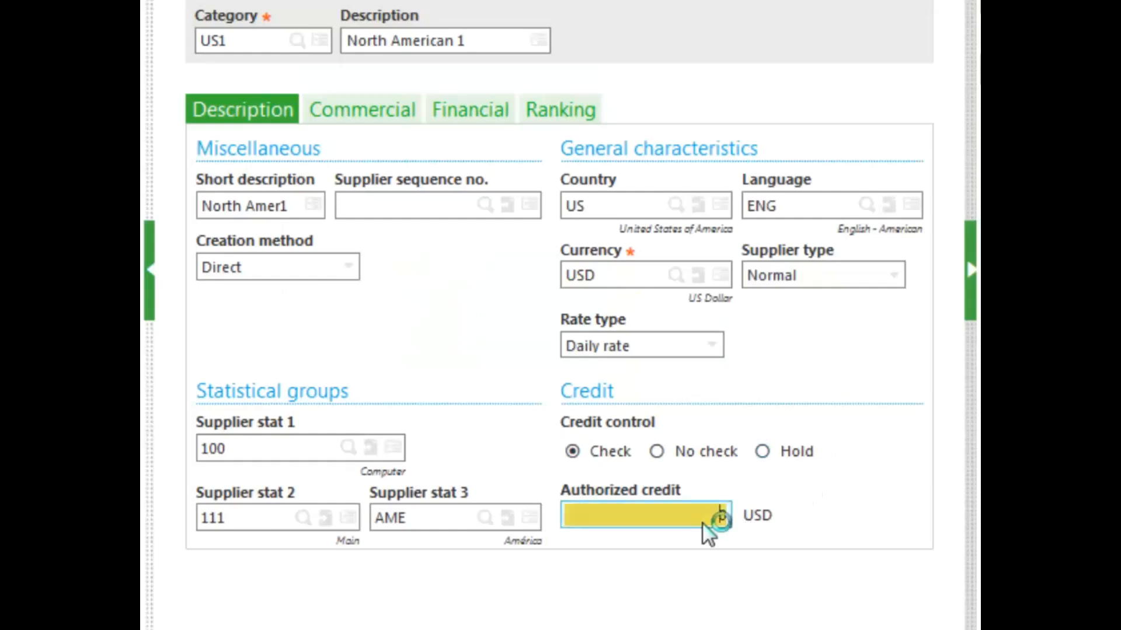
text(500000)
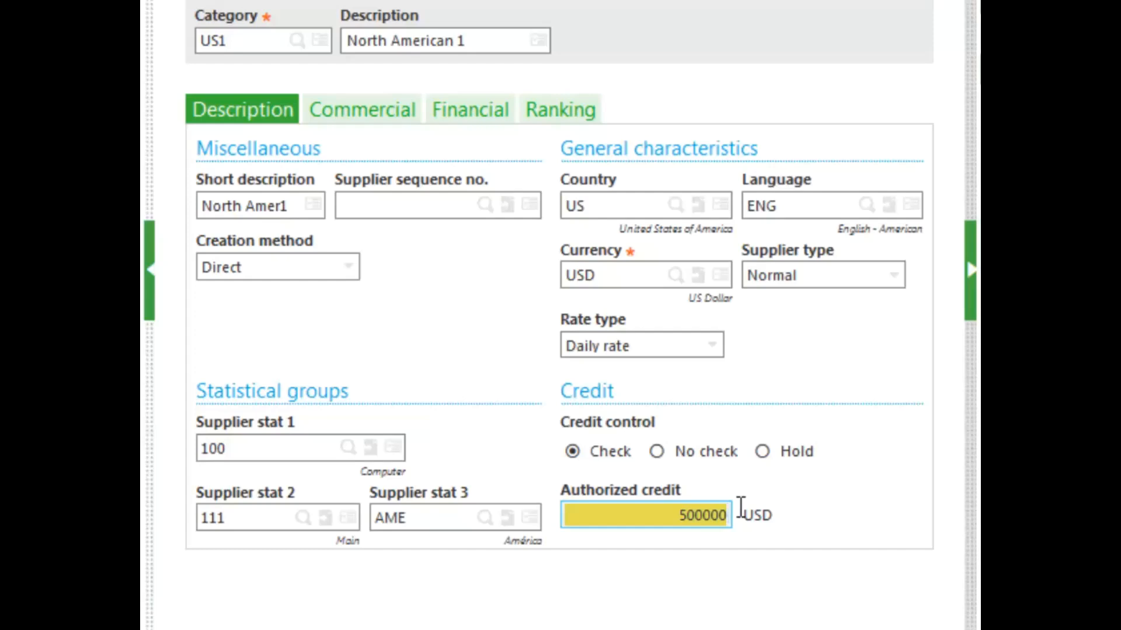
key(Tab)
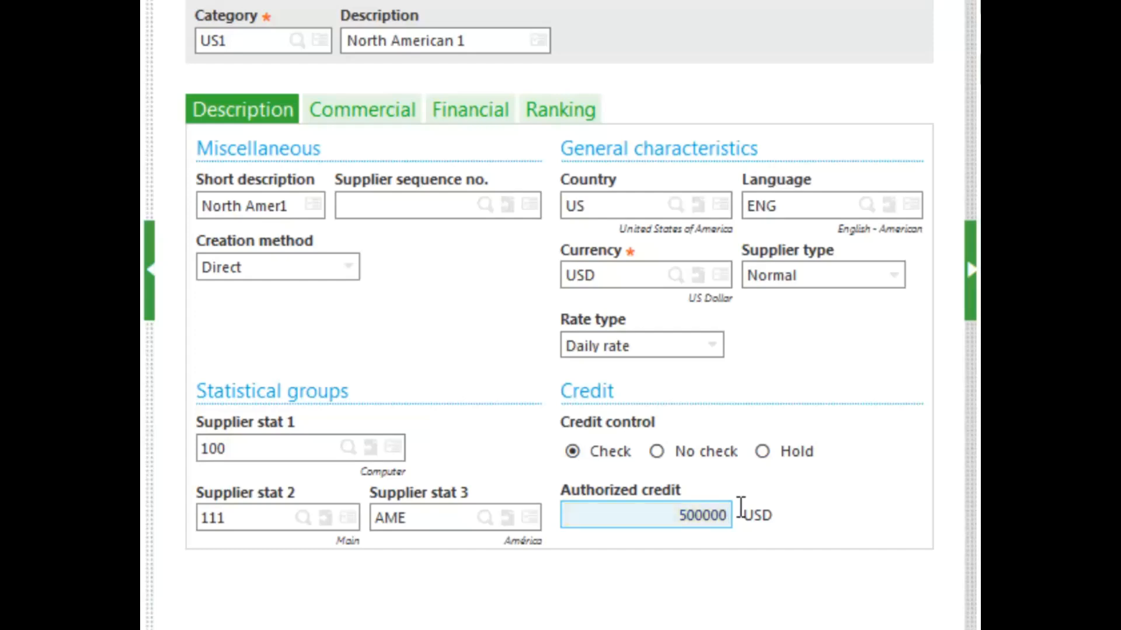
Step: On the Commercial tab, set the delivery carrier to NA503
click(366, 109)
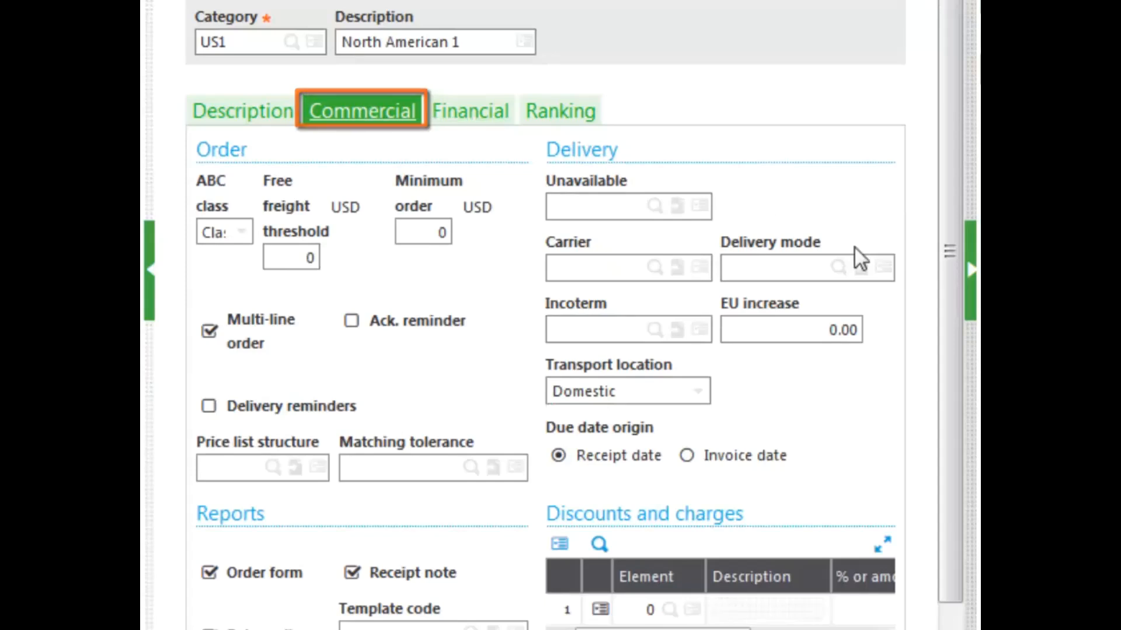
drag(950, 282, 949, 349)
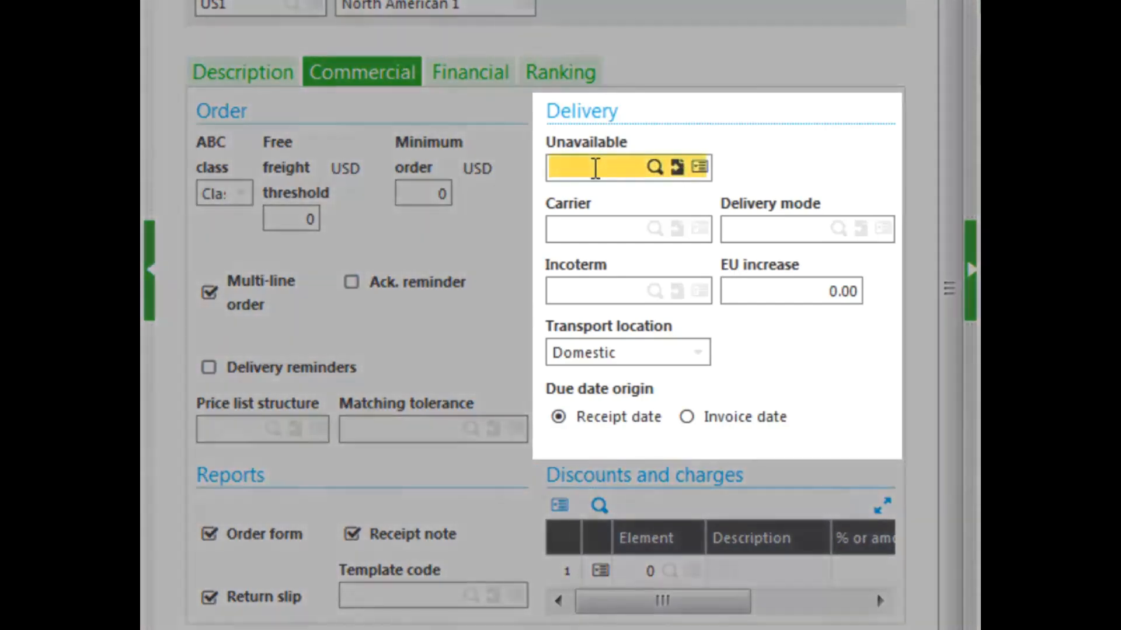
click(594, 170)
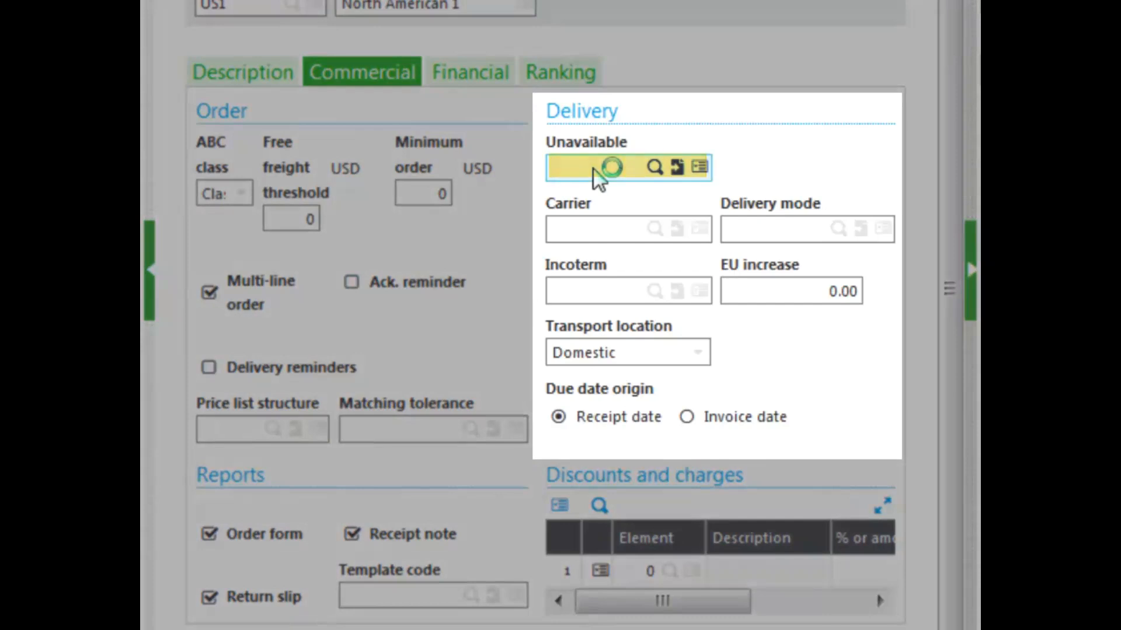
click(655, 228)
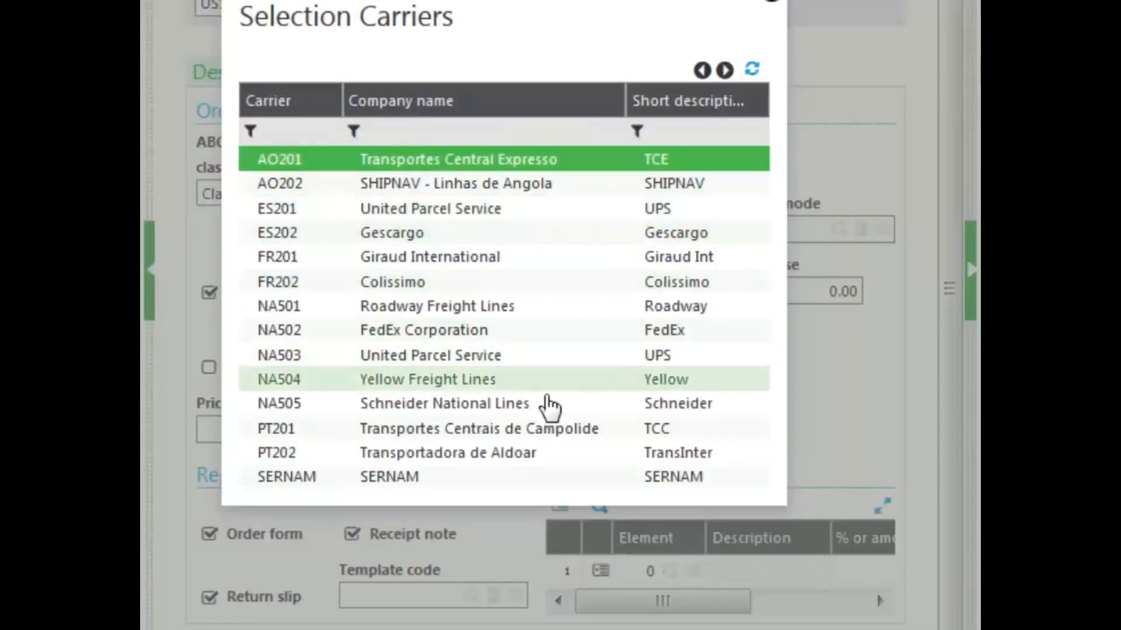
click(489, 357)
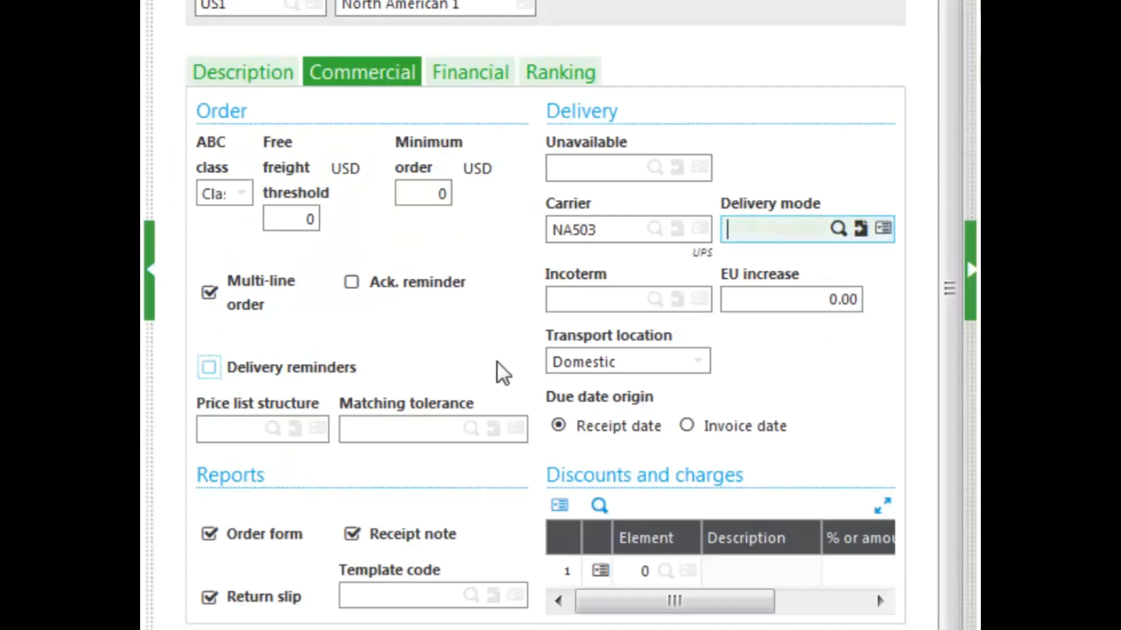
Step: Set the delivery mode to 4 and the due date origin to Invoice date
click(839, 239)
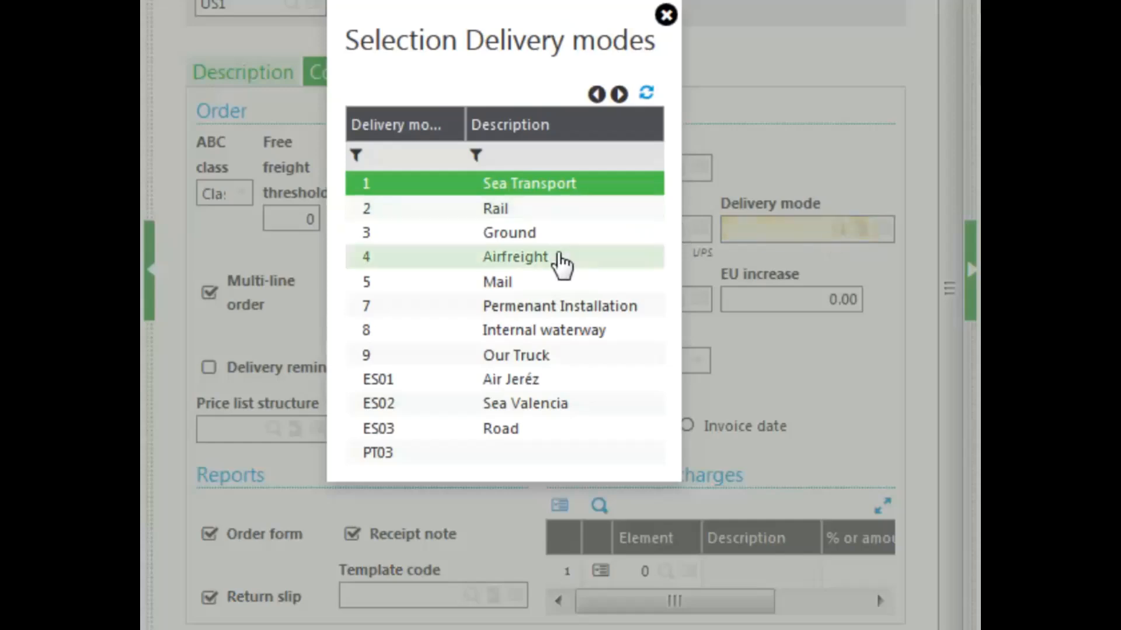
click(560, 259)
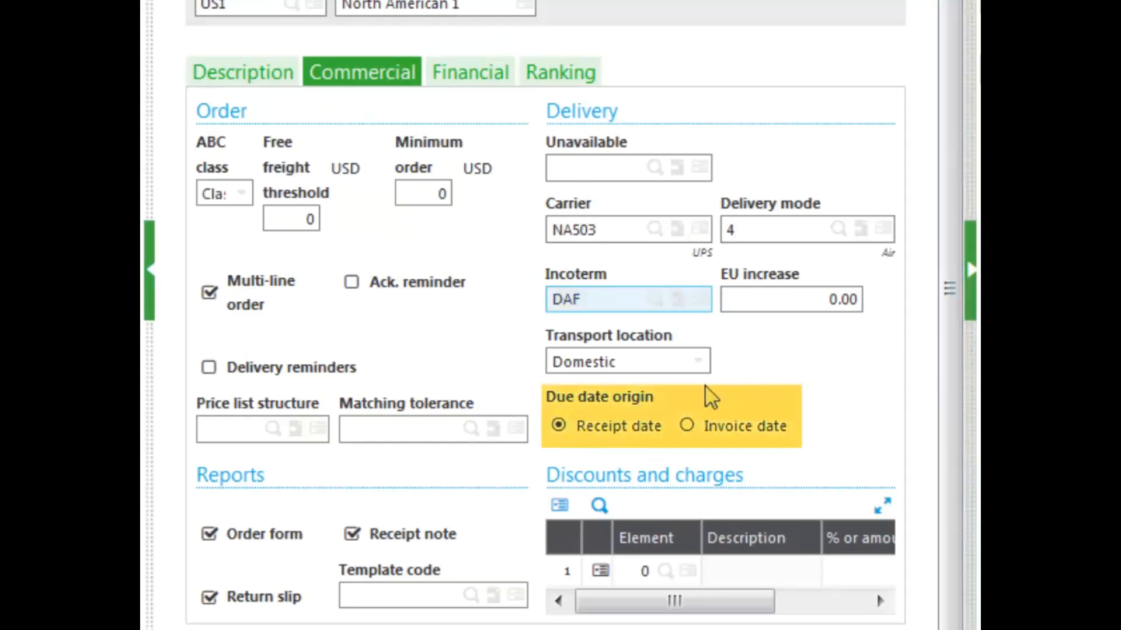
click(687, 428)
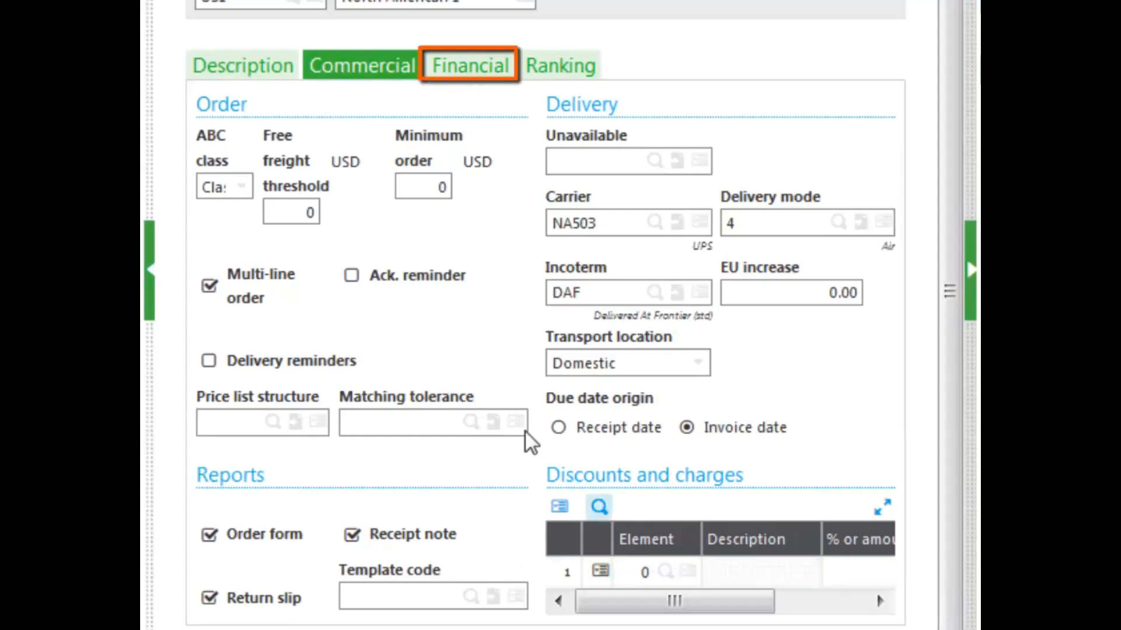
Step: On the Financial tab, set the accounting code to STD
click(464, 68)
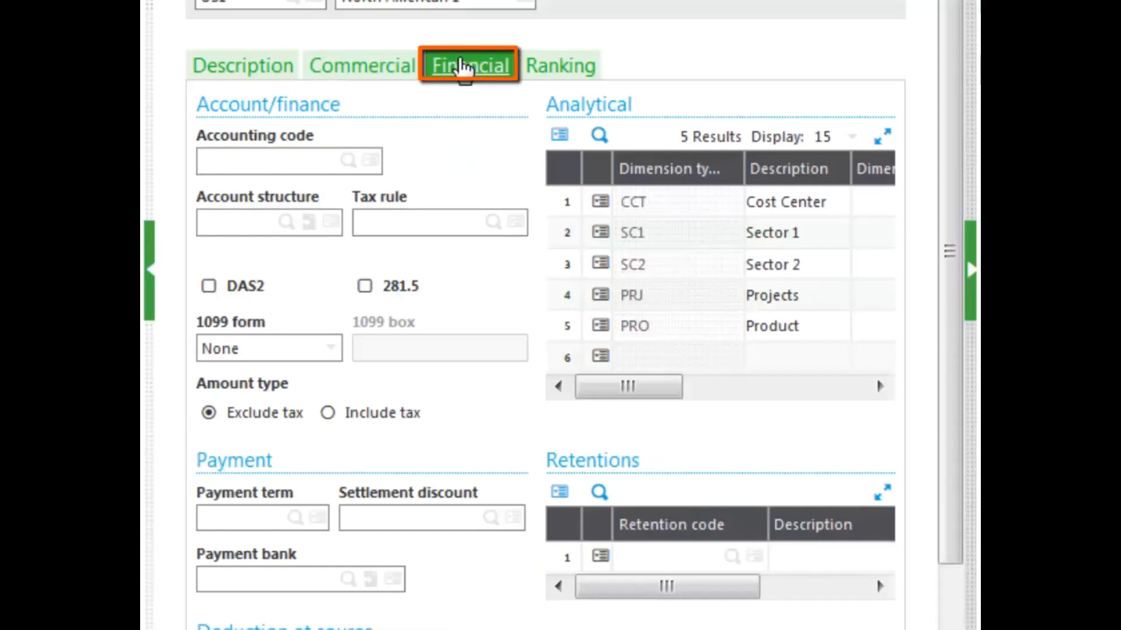
drag(950, 208, 957, 289)
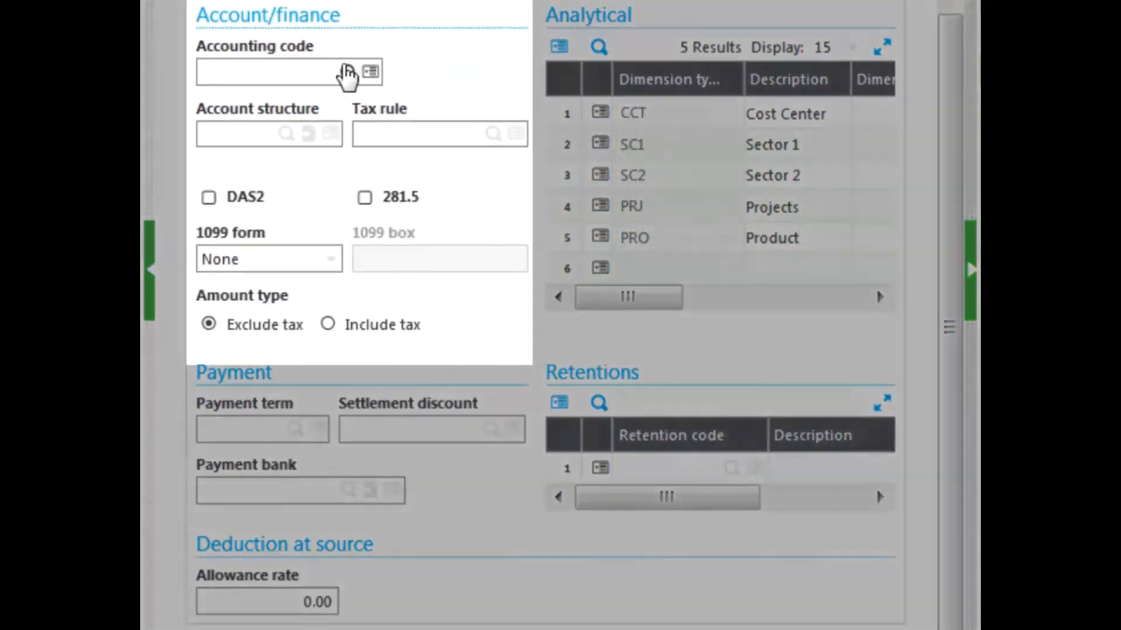
click(347, 71)
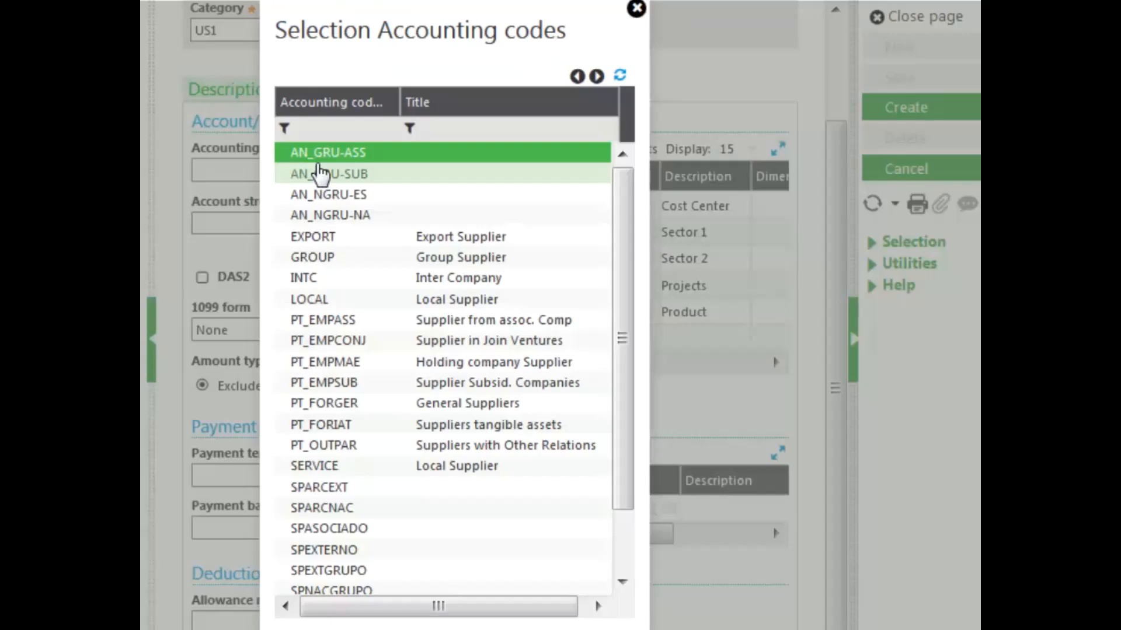
scroll(621, 309, down, 1)
click(453, 564)
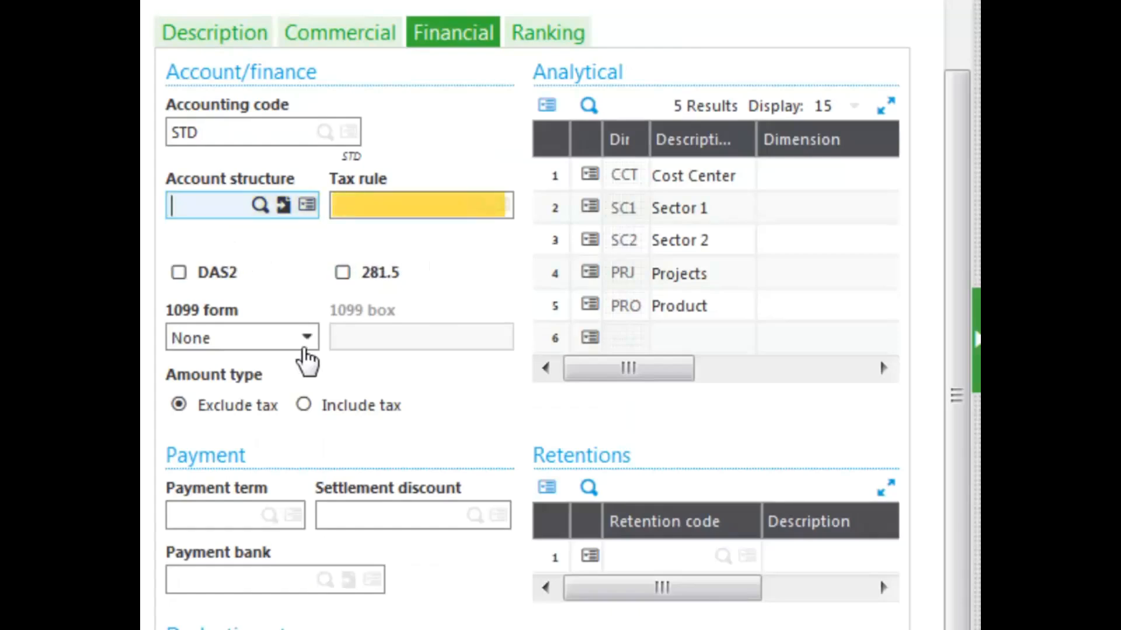
Step: Set the 1099 form to MISC and the 1099 box to 7
click(306, 350)
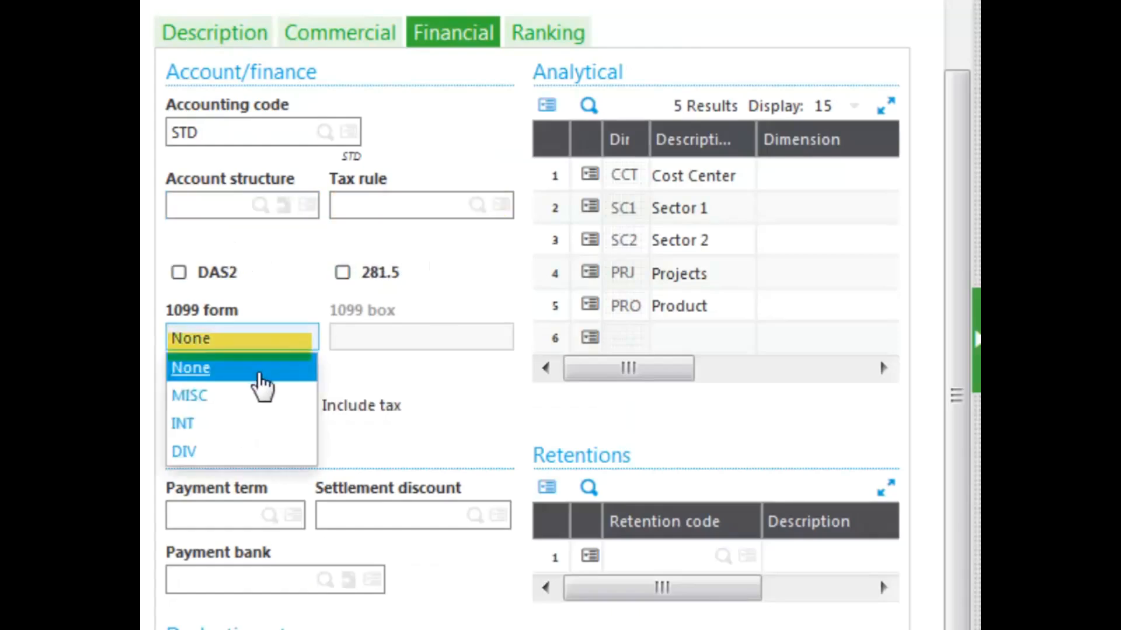
click(240, 395)
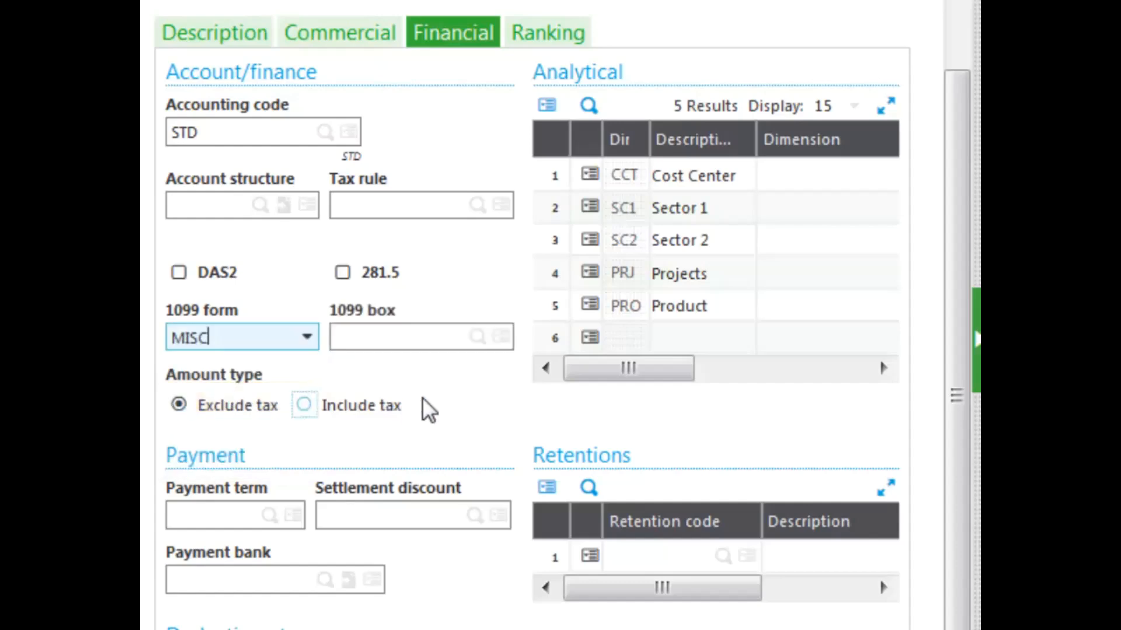
click(453, 337)
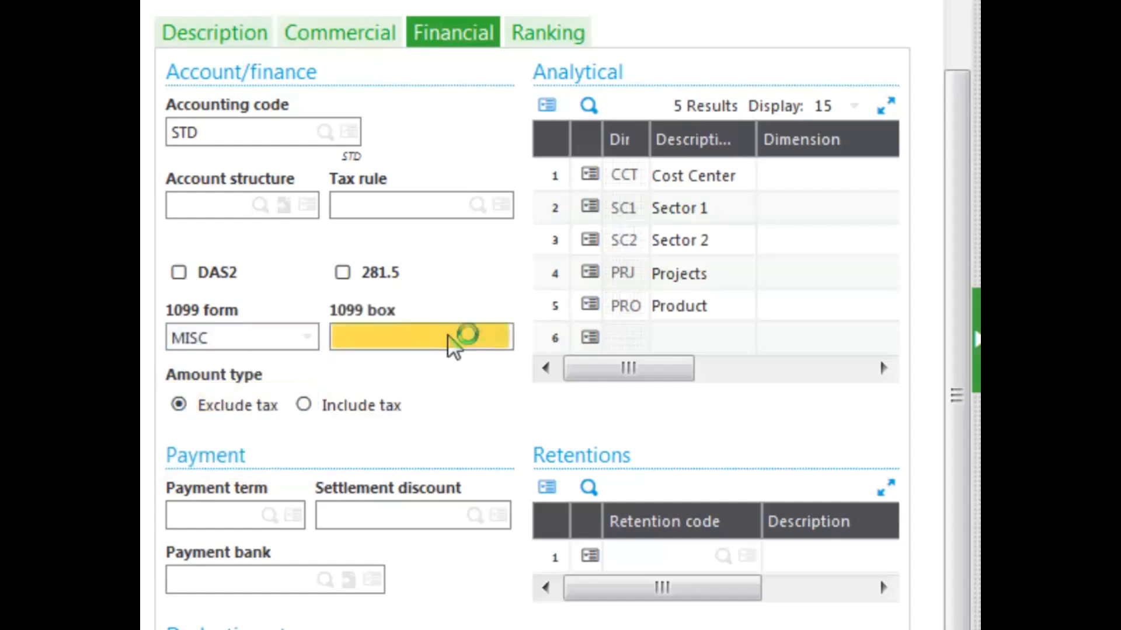
text(7)
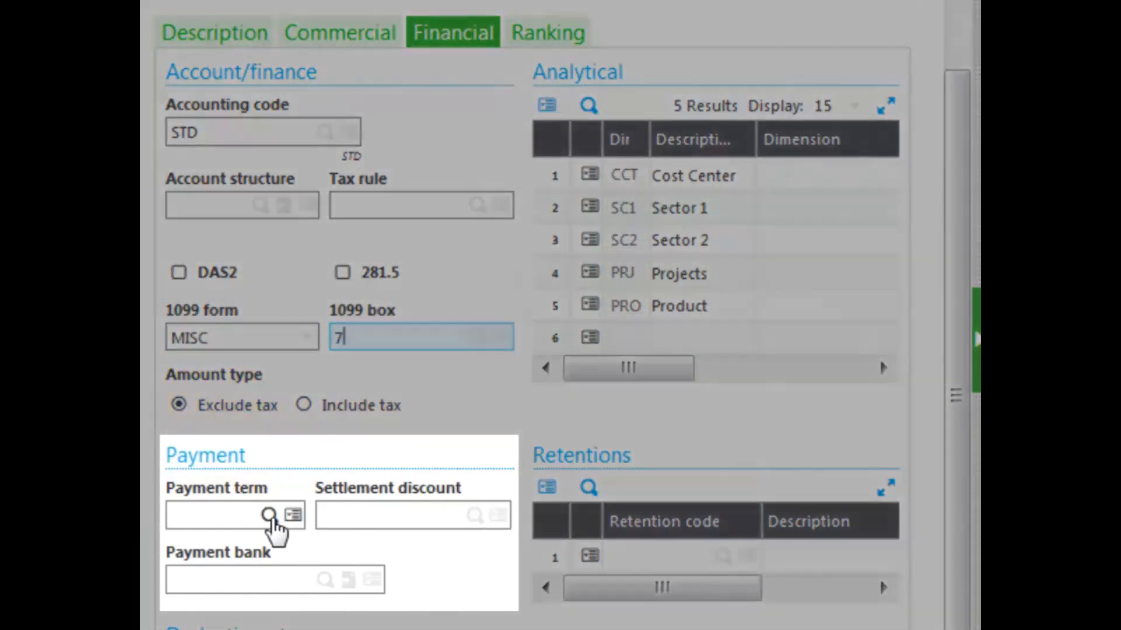
Step: Set the payment term to CH30NET and the settlement discount to MUL02
click(270, 518)
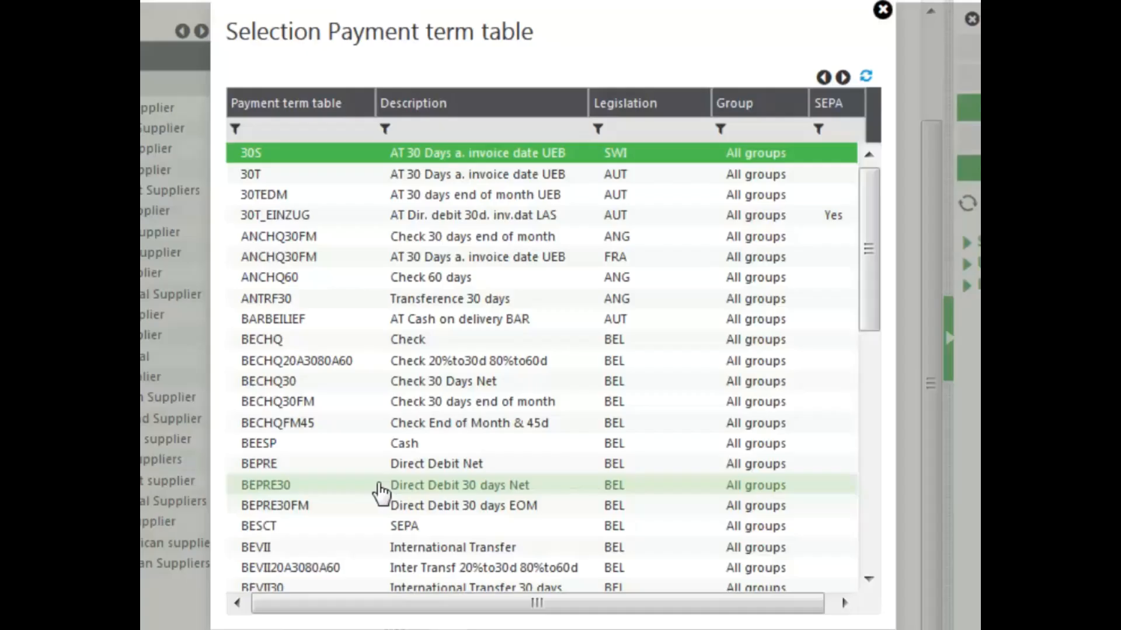
drag(868, 325, 846, 533)
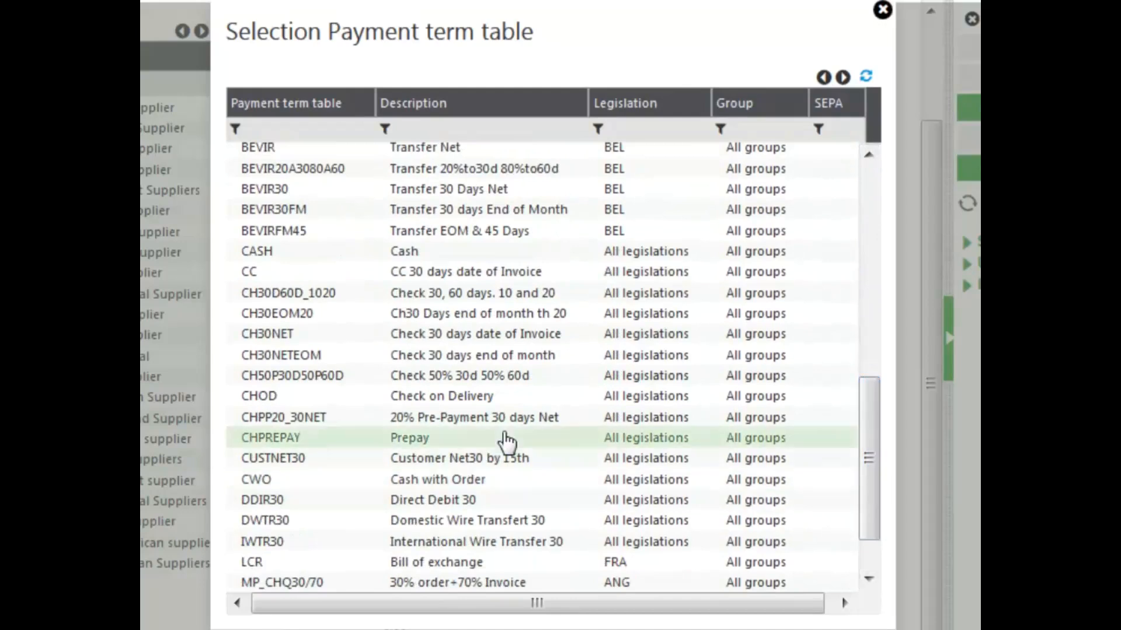
click(315, 344)
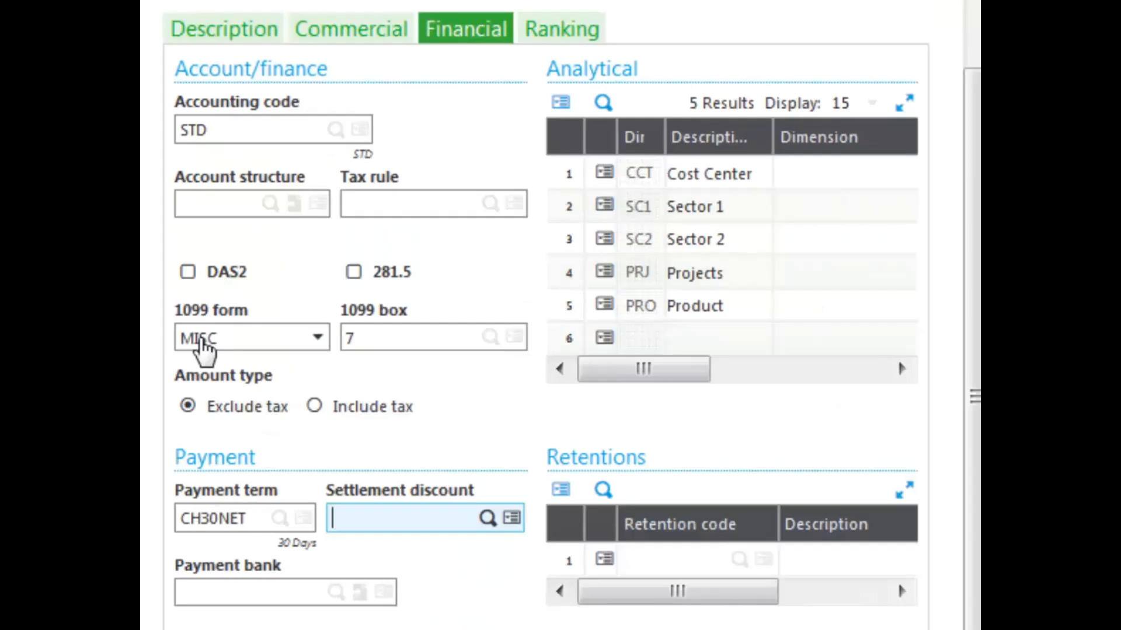
click(487, 520)
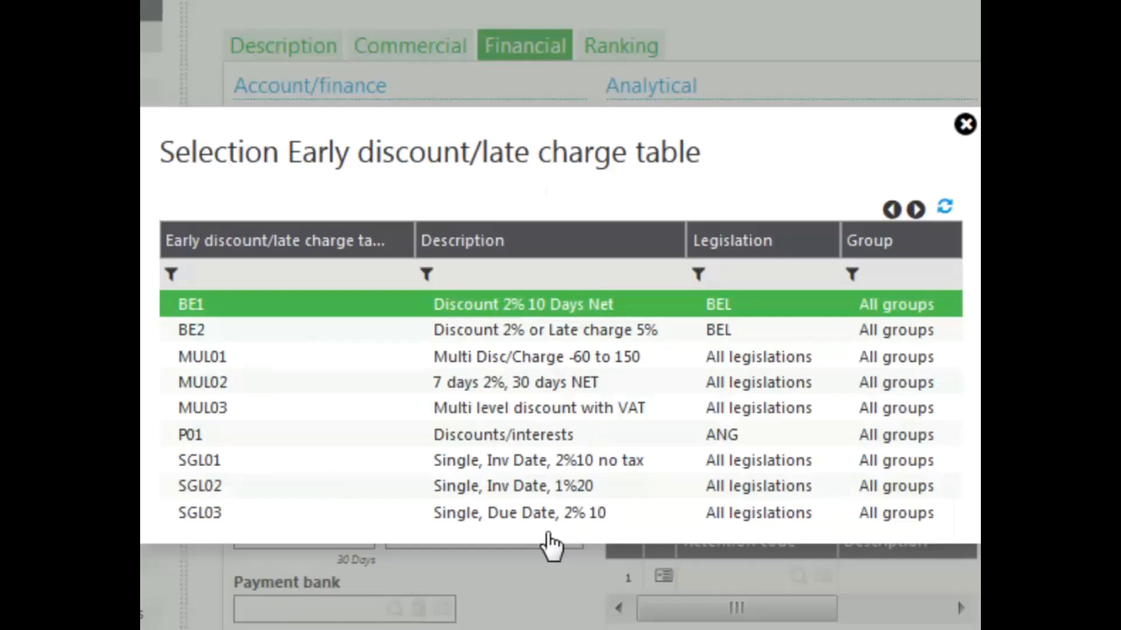
click(524, 387)
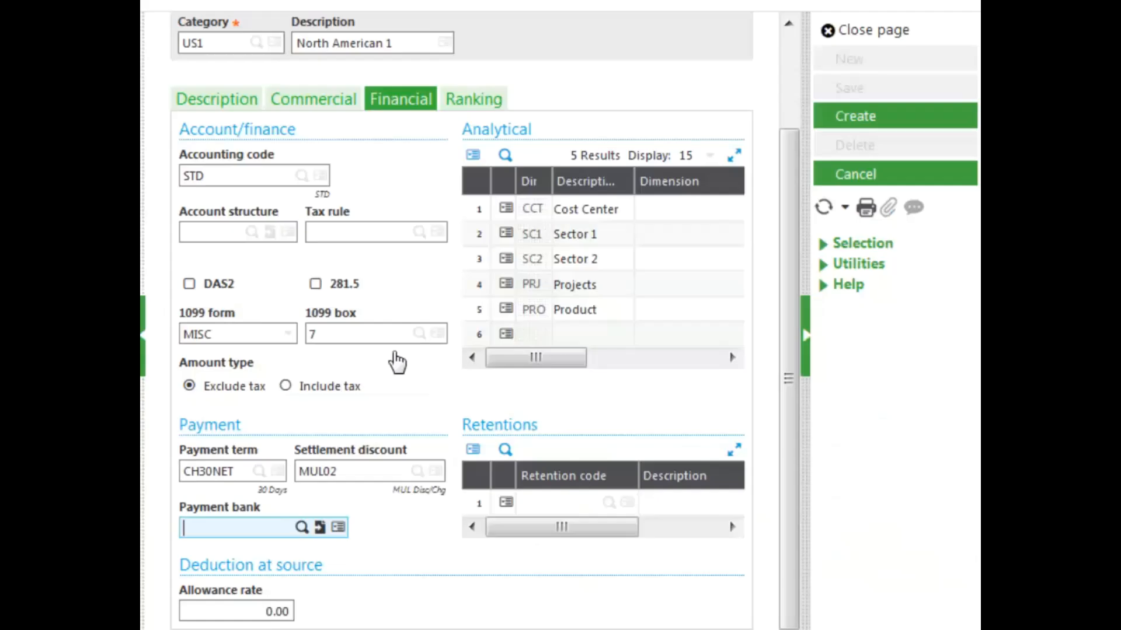
Step: Set the payment bank to NA1US
click(301, 529)
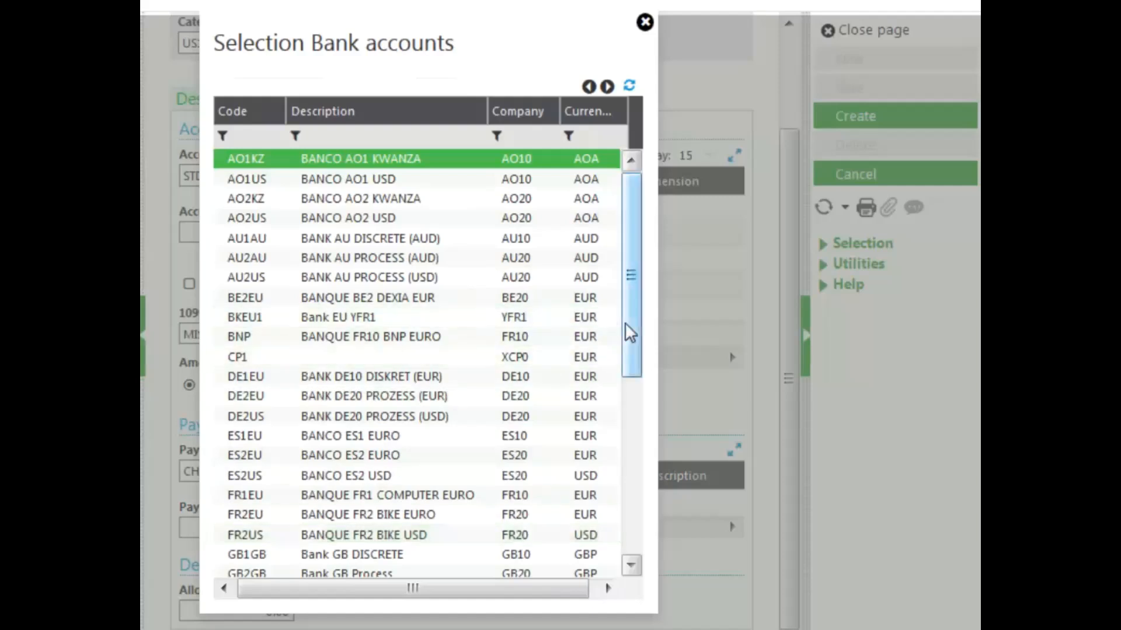
drag(628, 335, 598, 457)
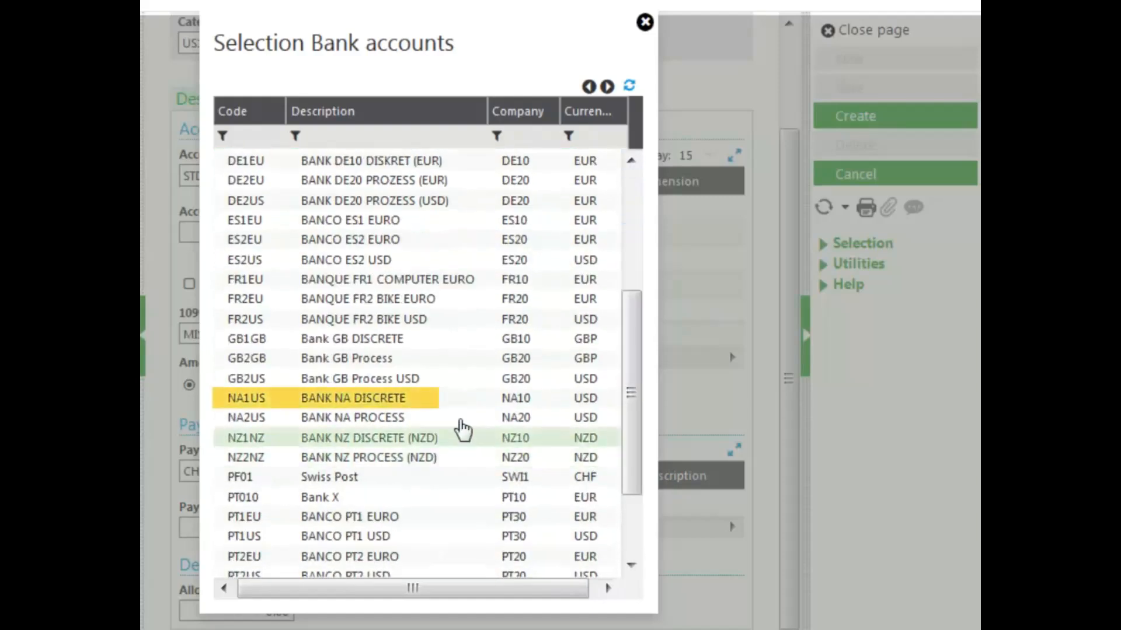
click(447, 399)
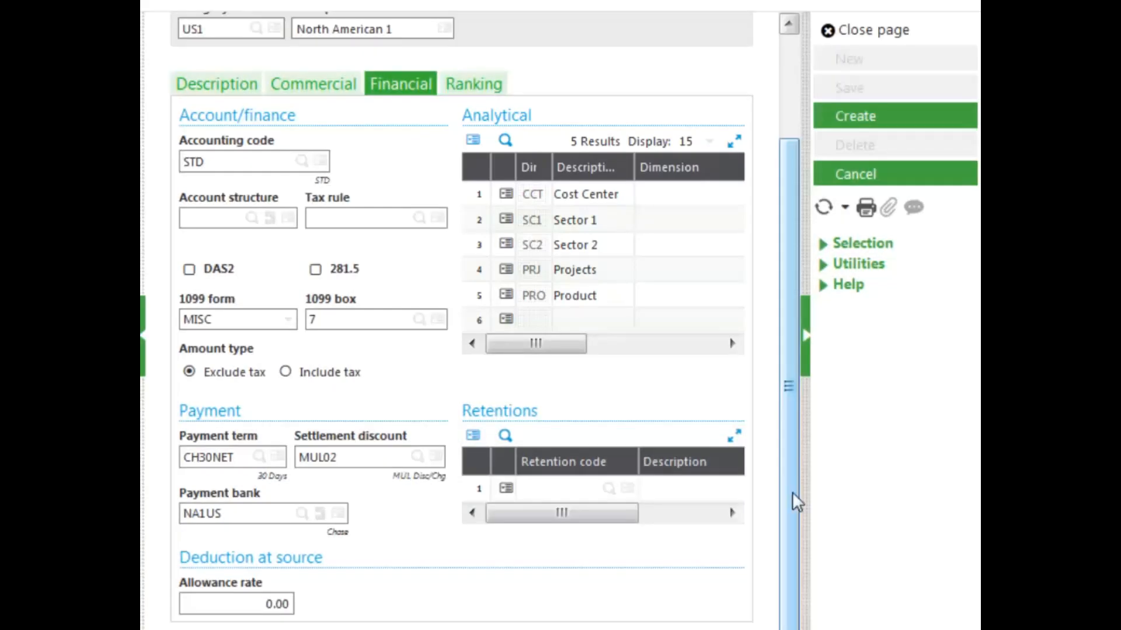
Step: Create the supplier category record, then close the Supplier category page
click(468, 86)
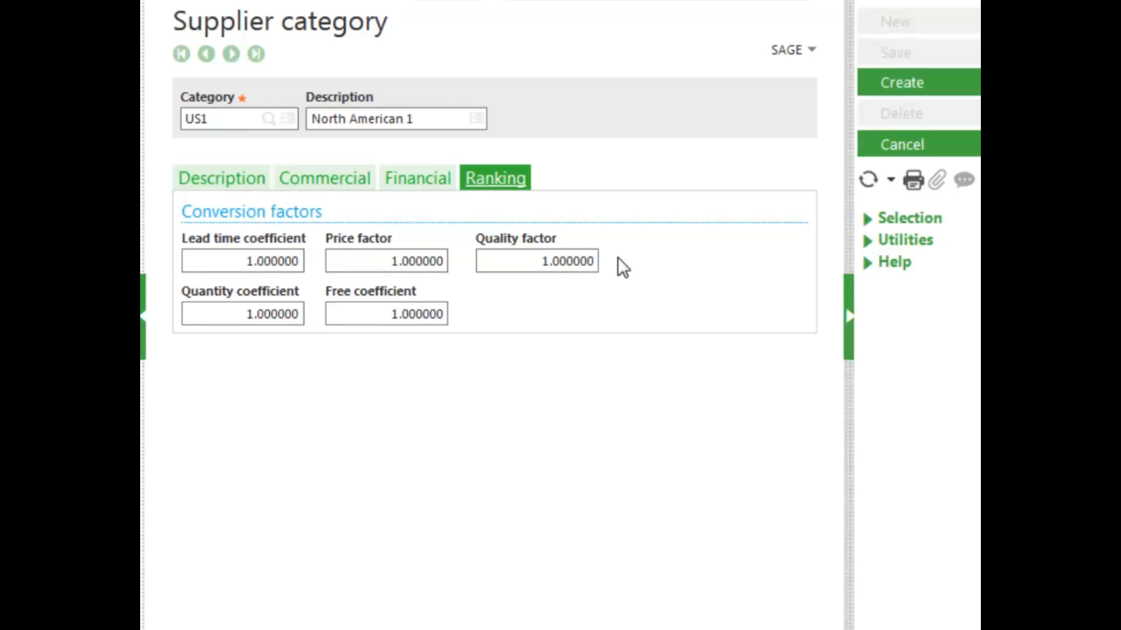
click(199, 181)
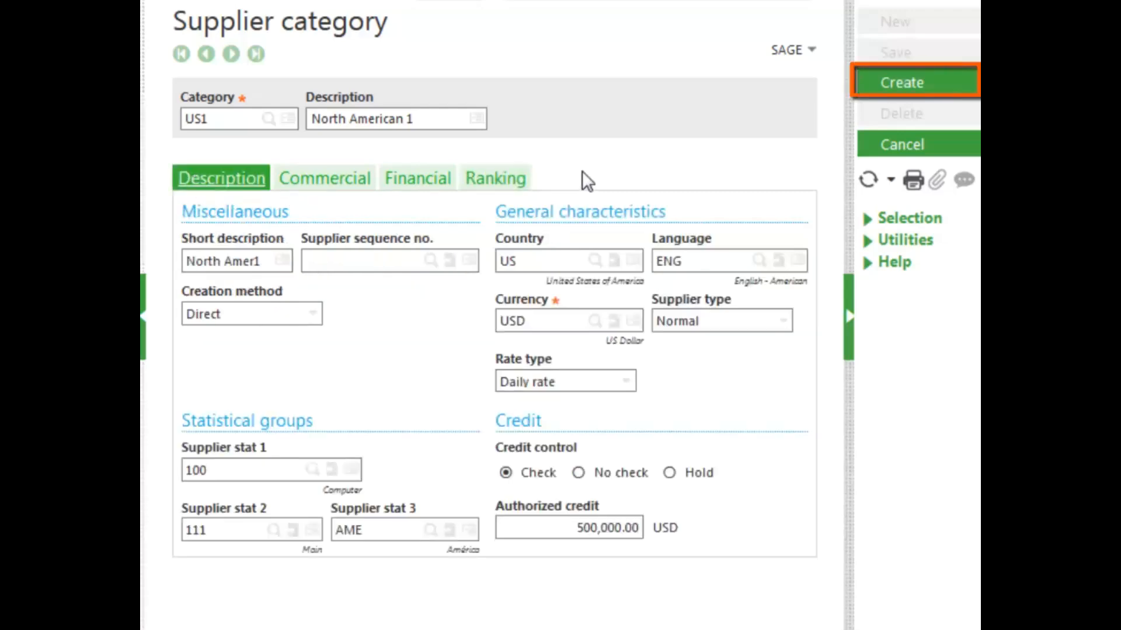
click(896, 99)
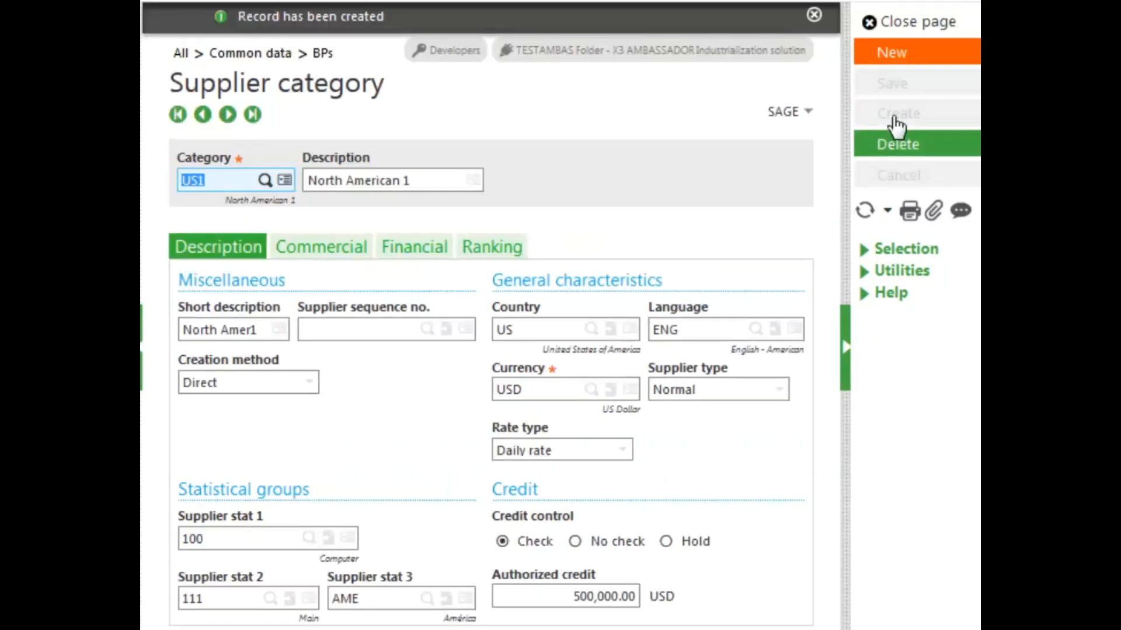
click(813, 14)
click(912, 26)
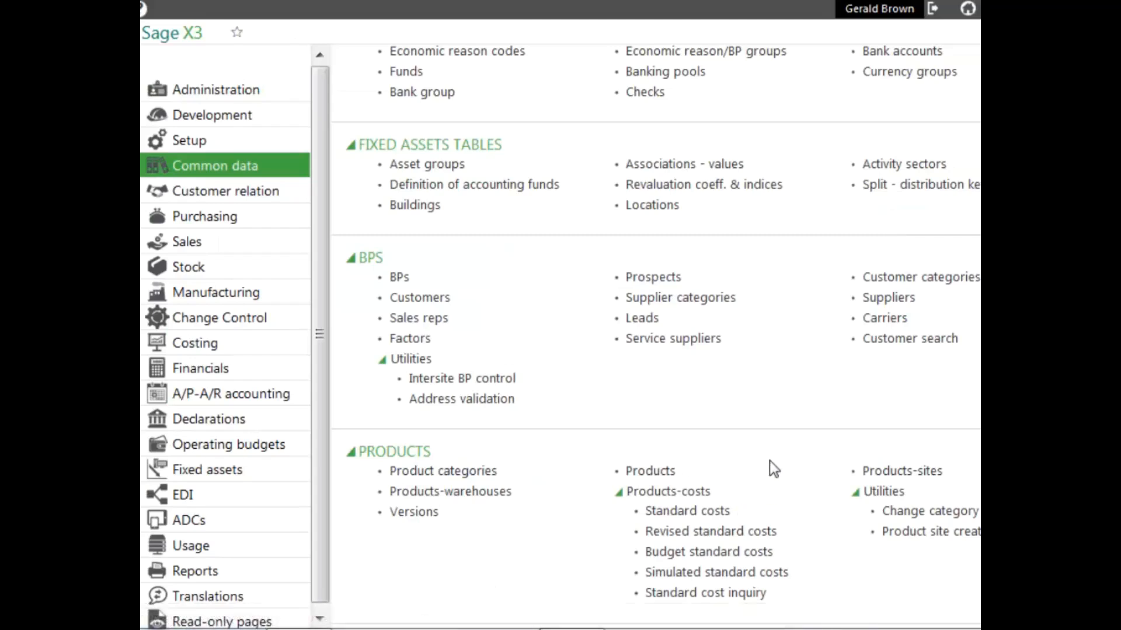
Step: Open Suppliers and examine supplier NA009's category and its Commercial, Management, Financial and Ranking tabs, then close it
click(888, 299)
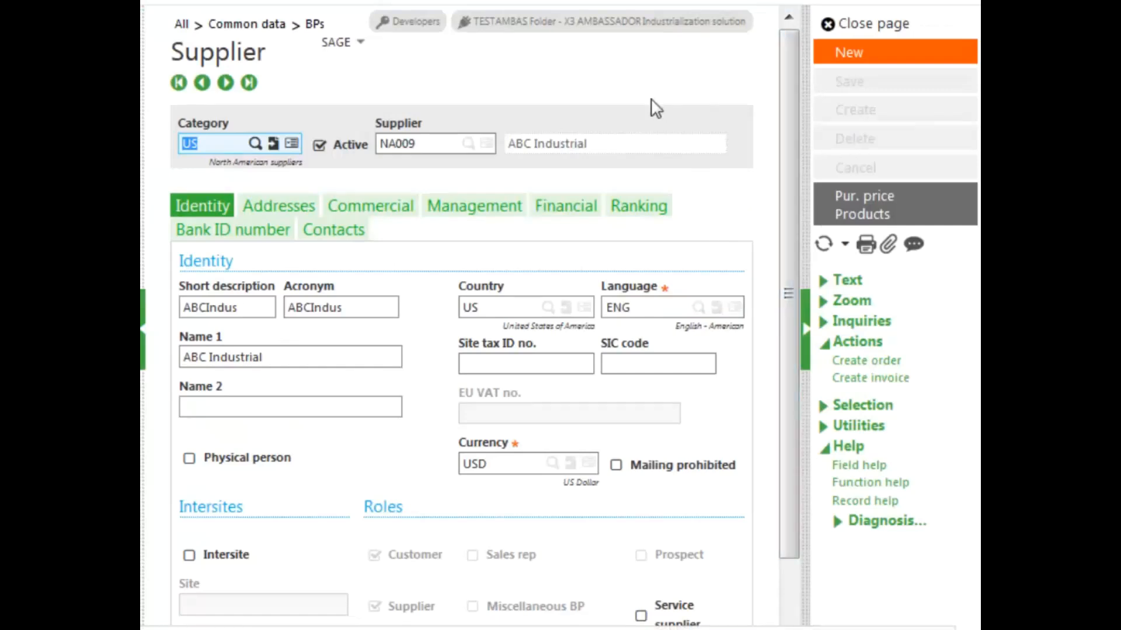
click(196, 140)
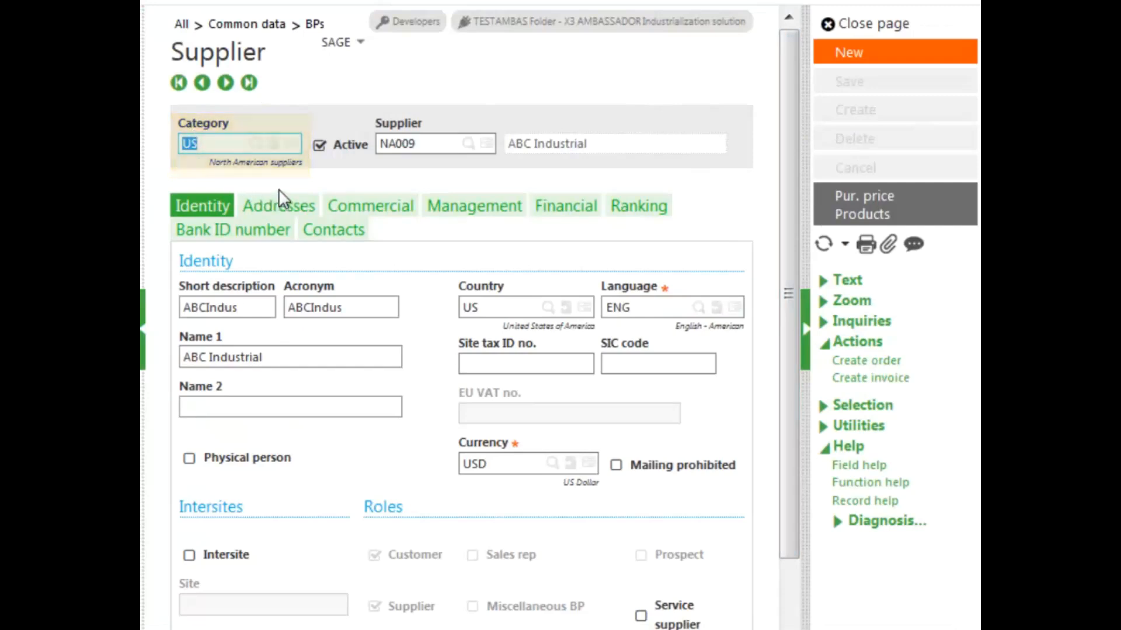
click(374, 207)
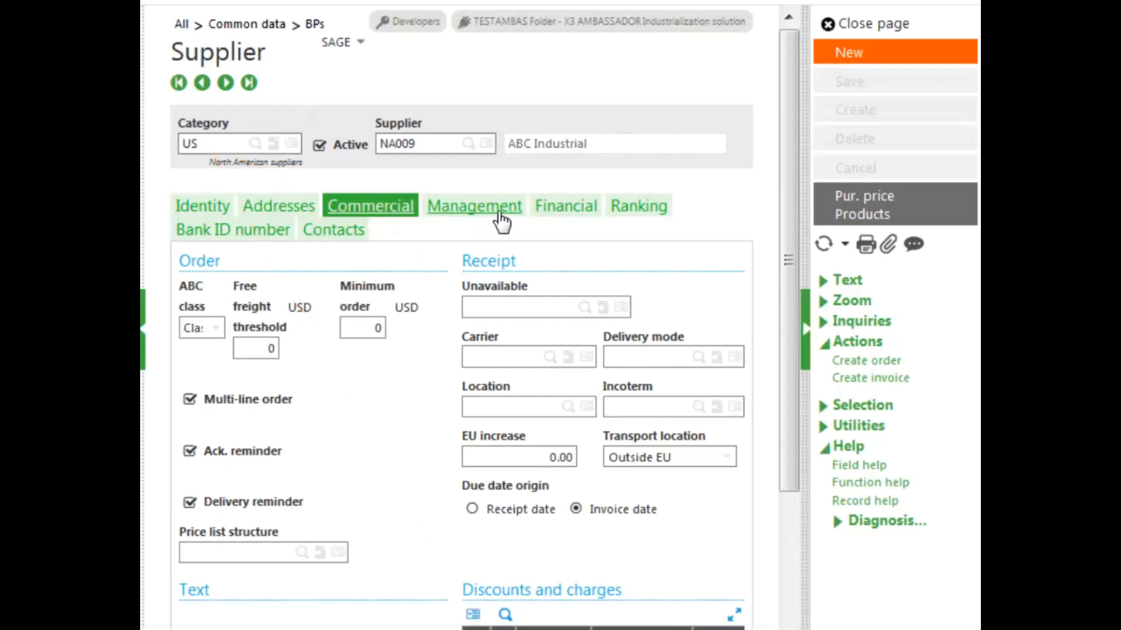
click(480, 209)
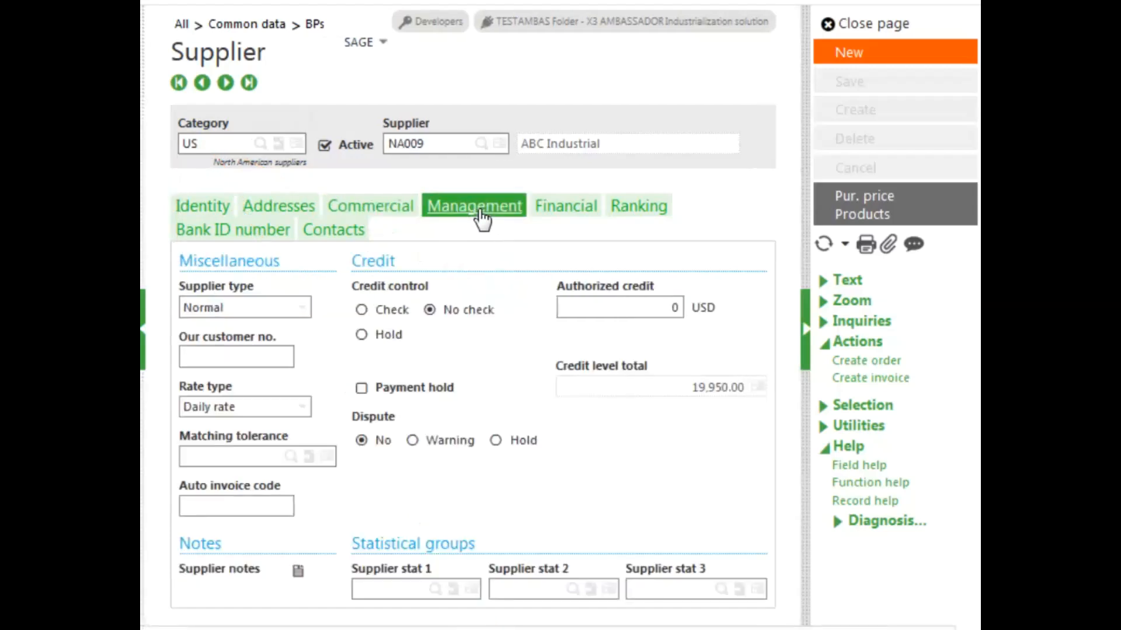
click(561, 220)
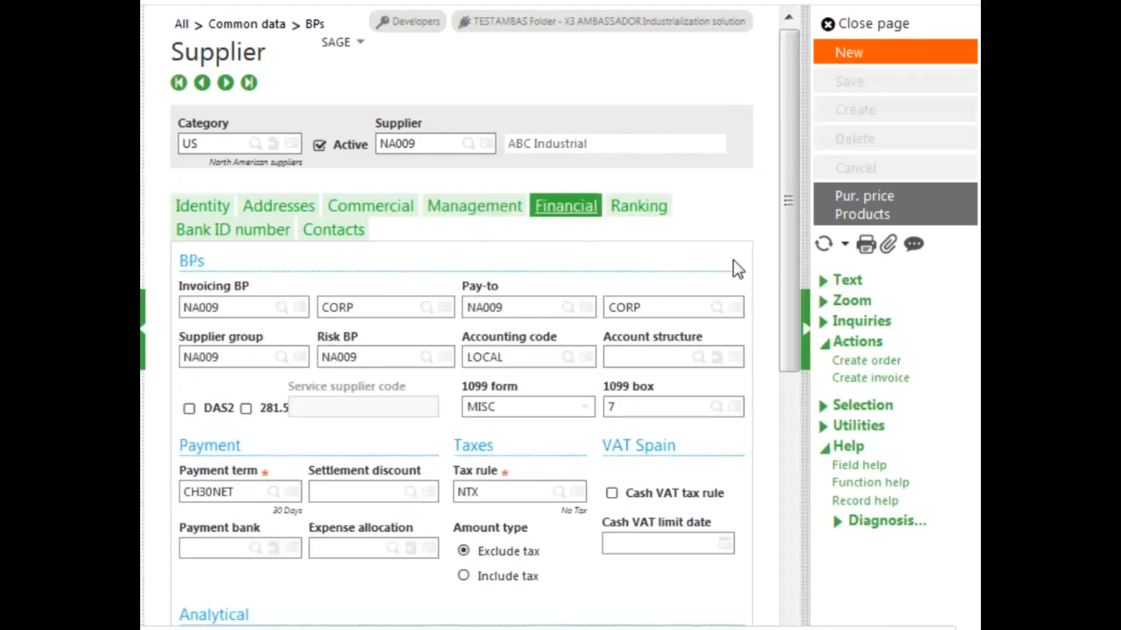
drag(787, 292, 776, 309)
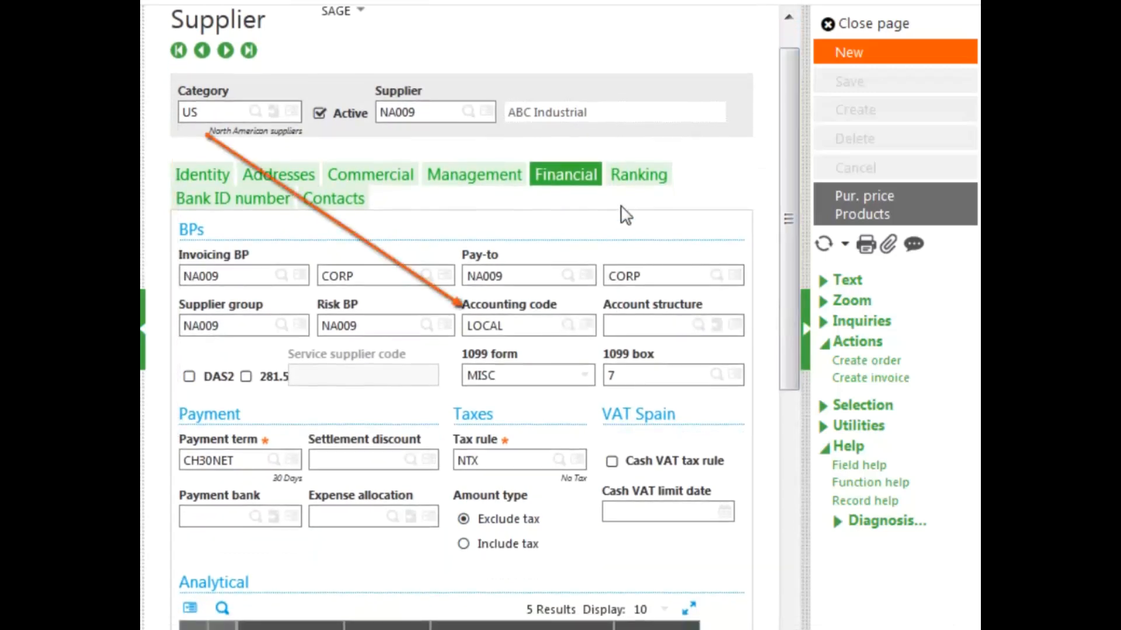
click(627, 182)
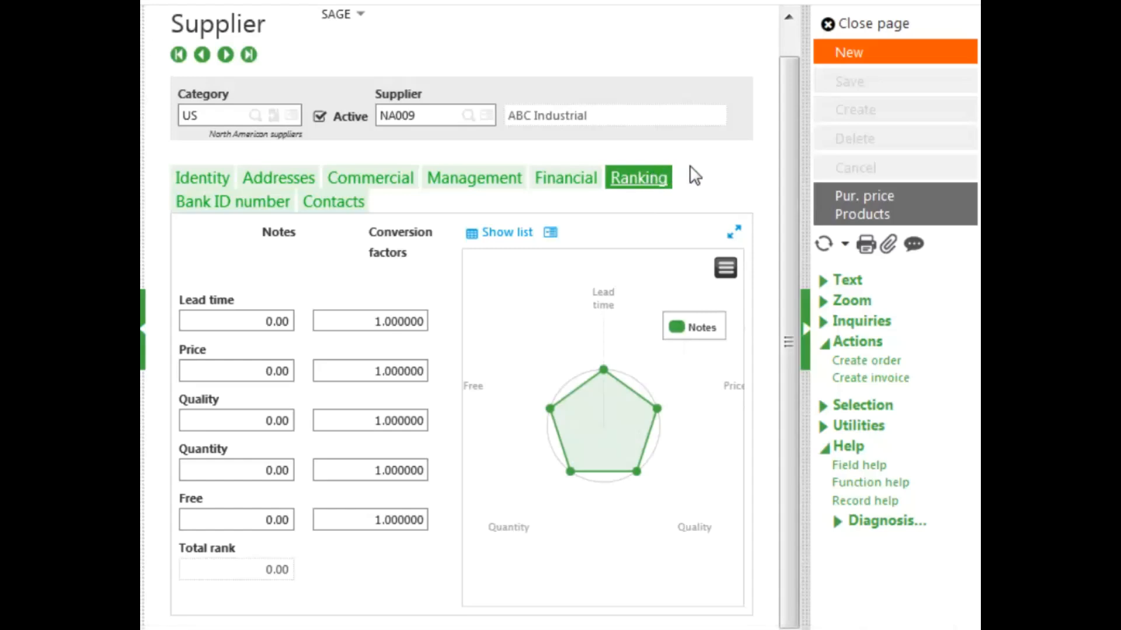
click(899, 23)
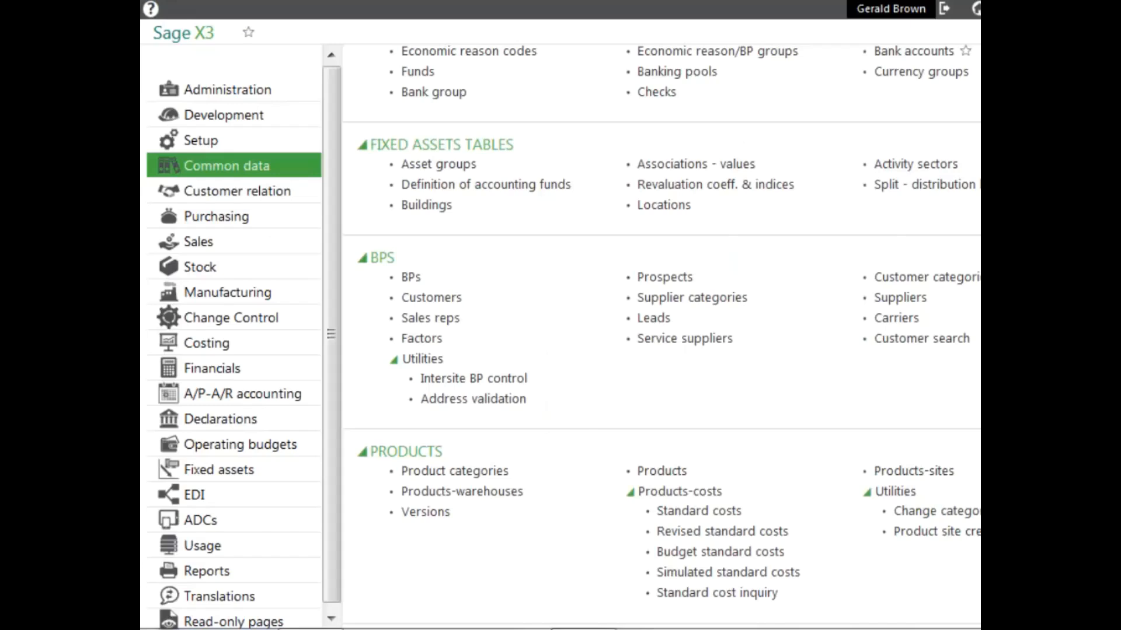